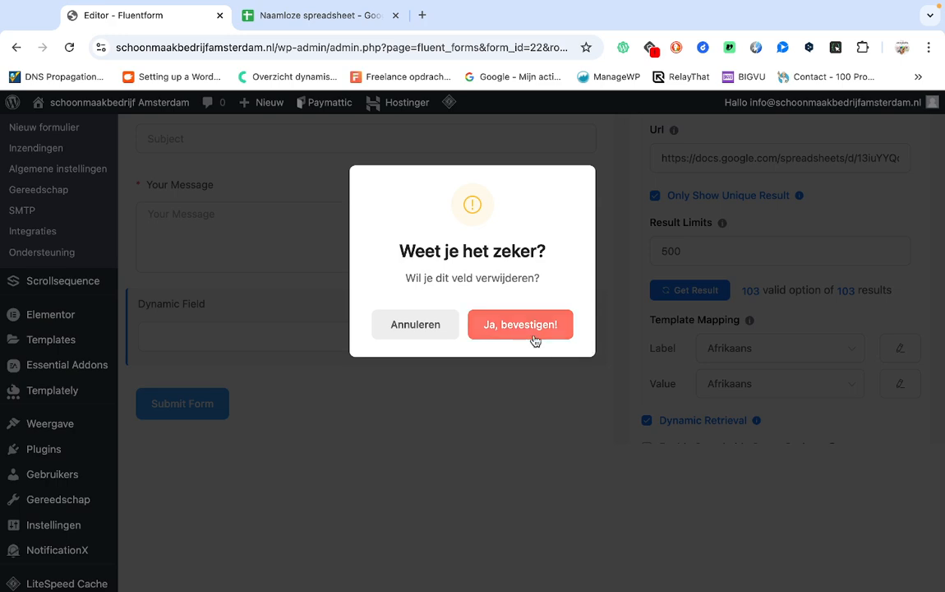
# - Search the input fields for "dy" and add a Dynamic Field to the contact form
pyautogui.scroll(1, 362, 304)
pyautogui.scroll(10, 819, 327)
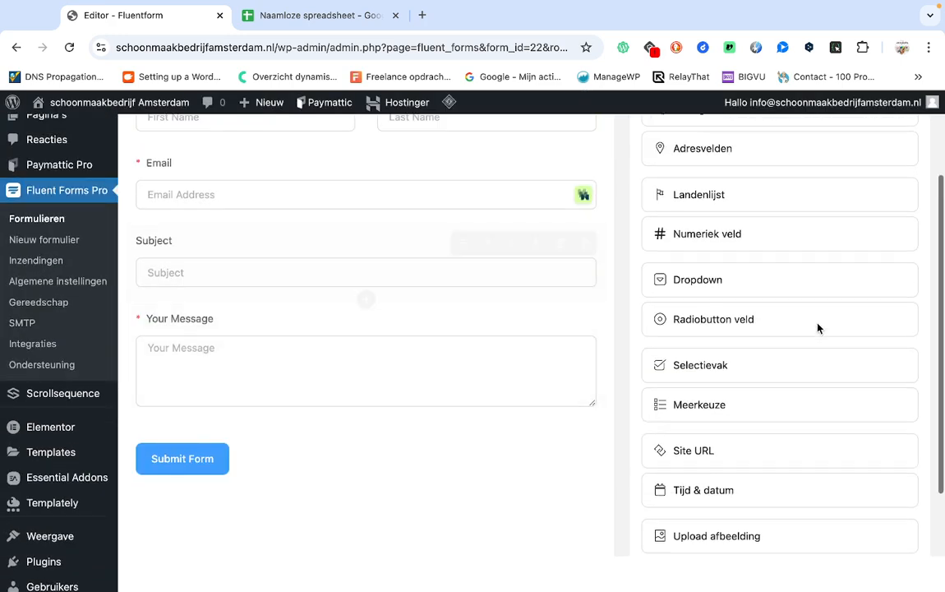
pyautogui.click(703, 267)
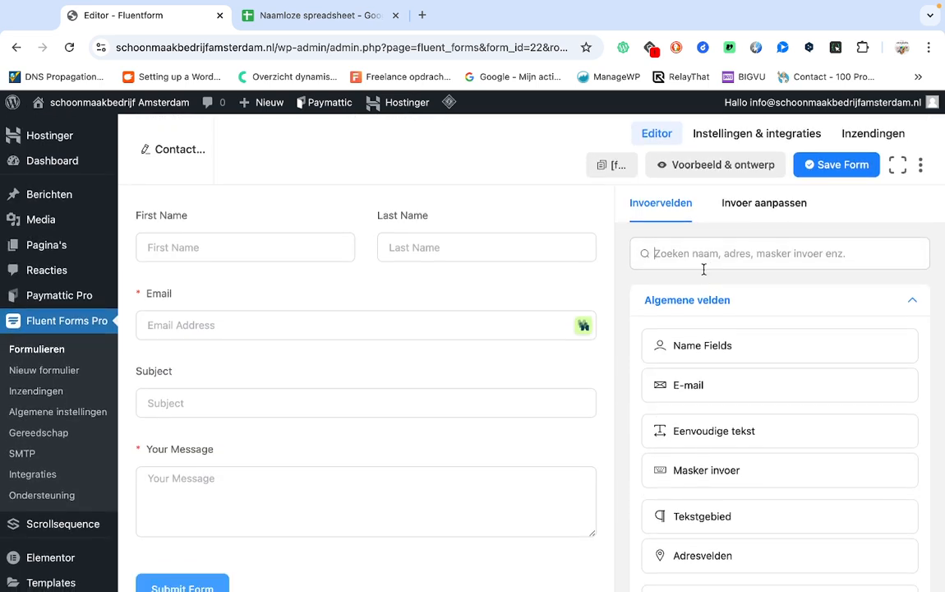
pyautogui.write('dy')
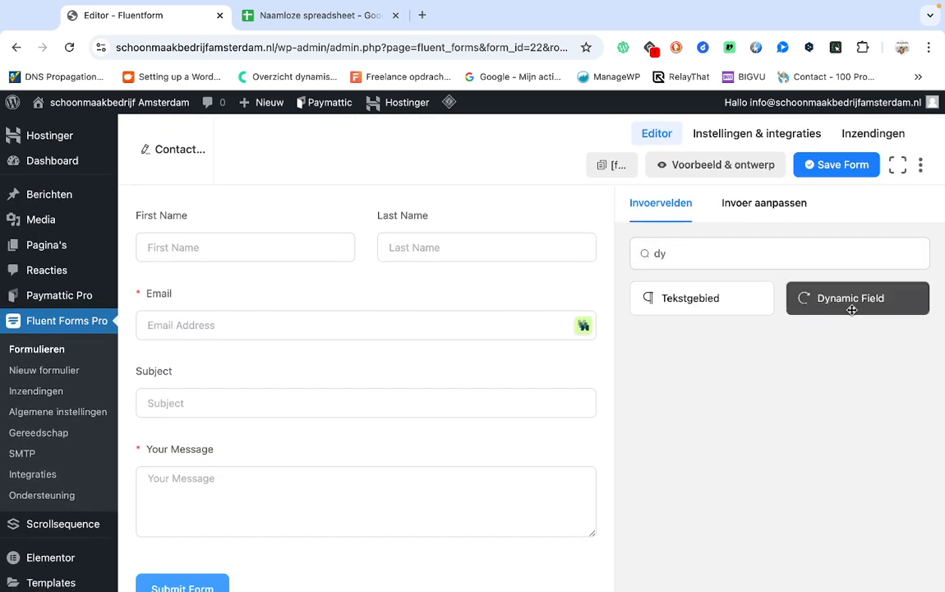
pyautogui.click(851, 300)
# - Move the Dynamic Field up to the first position in the form, above the name fields
pyautogui.scroll(-1, 241, 427)
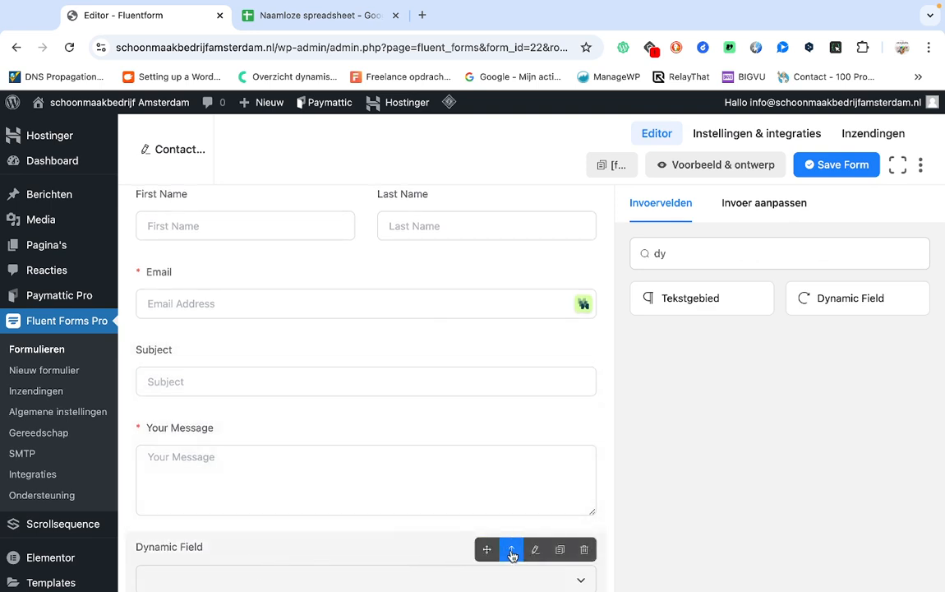
pyautogui.click(512, 549)
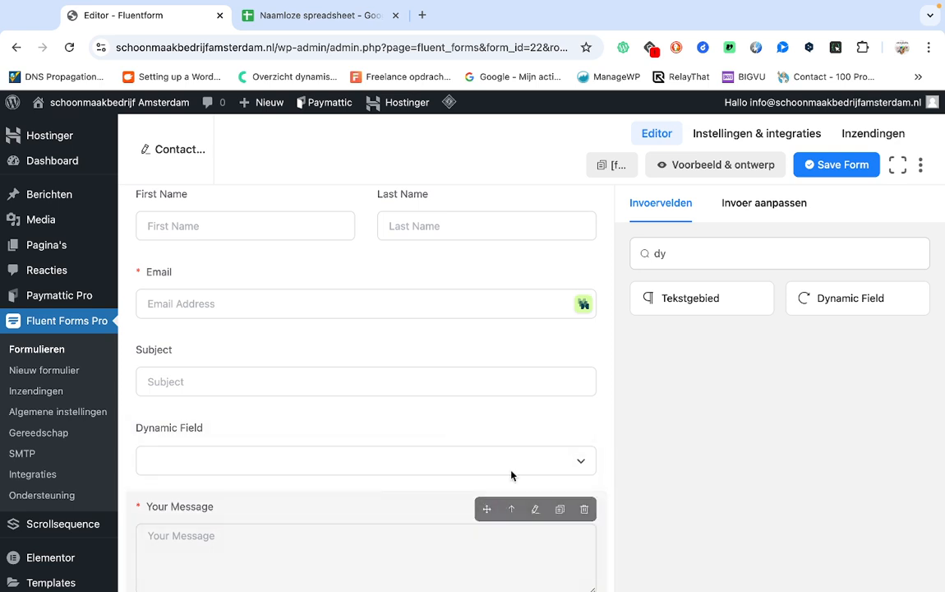
pyautogui.click(489, 430)
pyautogui.scroll(1, 490, 424)
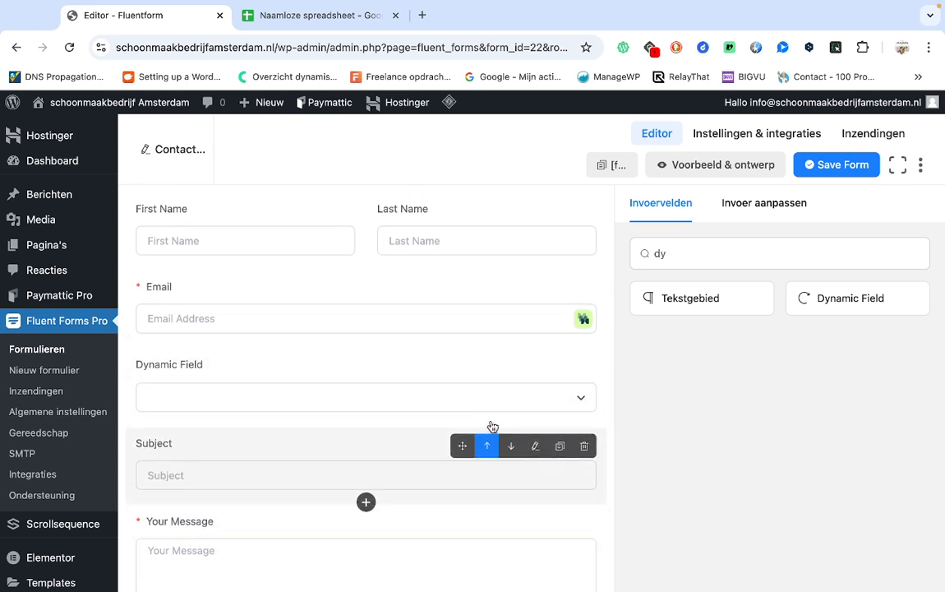
pyautogui.click(487, 372)
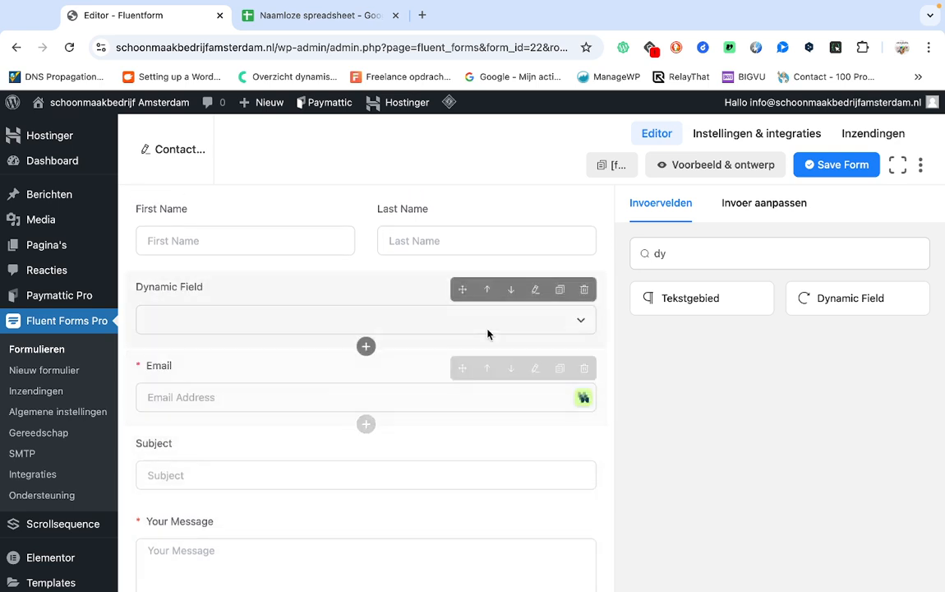
pyautogui.click(488, 291)
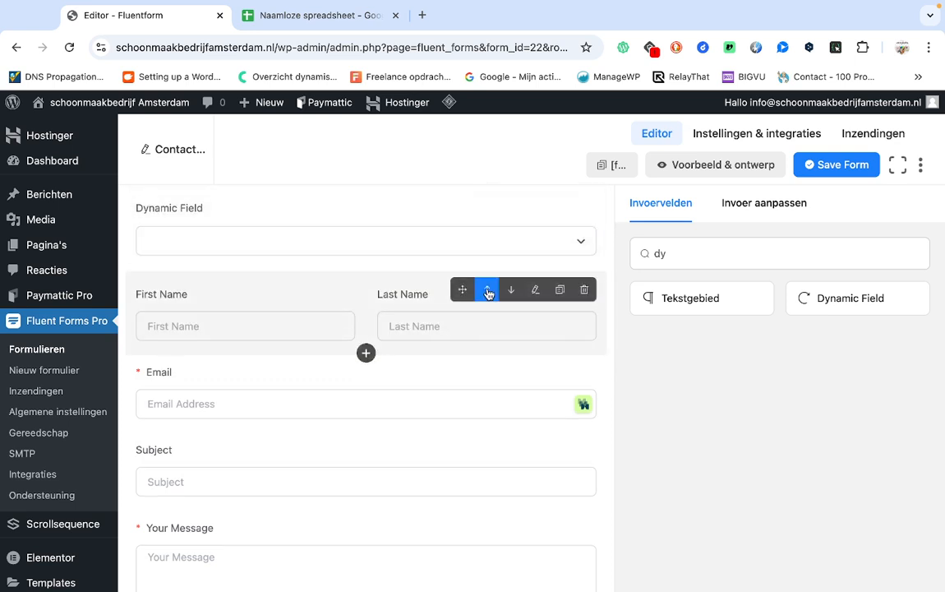
# - Open the Dynamic Field's settings and review the selectable forms for its Fluent Forms Submission source
pyautogui.click(418, 238)
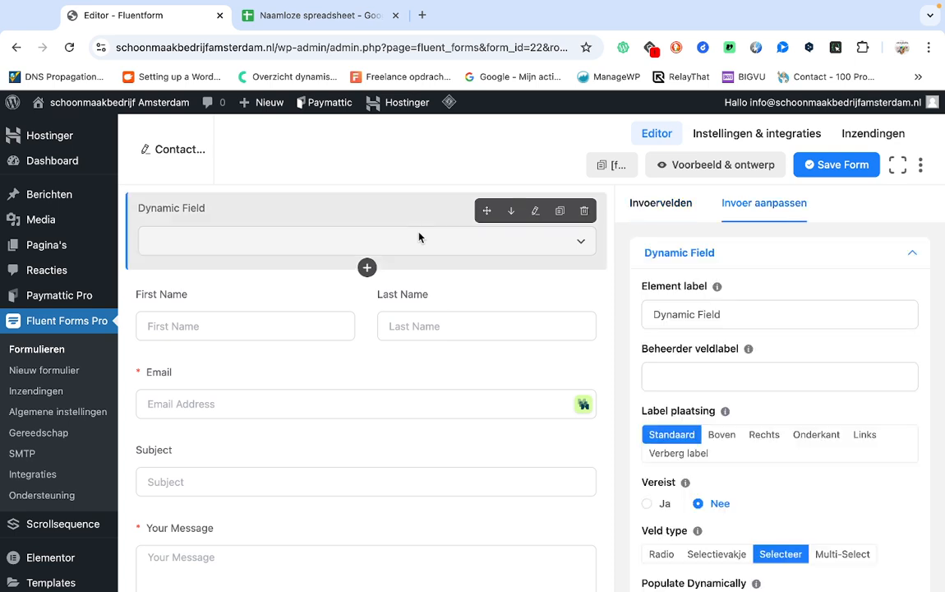
pyautogui.scroll(-3, 808, 394)
pyautogui.scroll(-4, 808, 399)
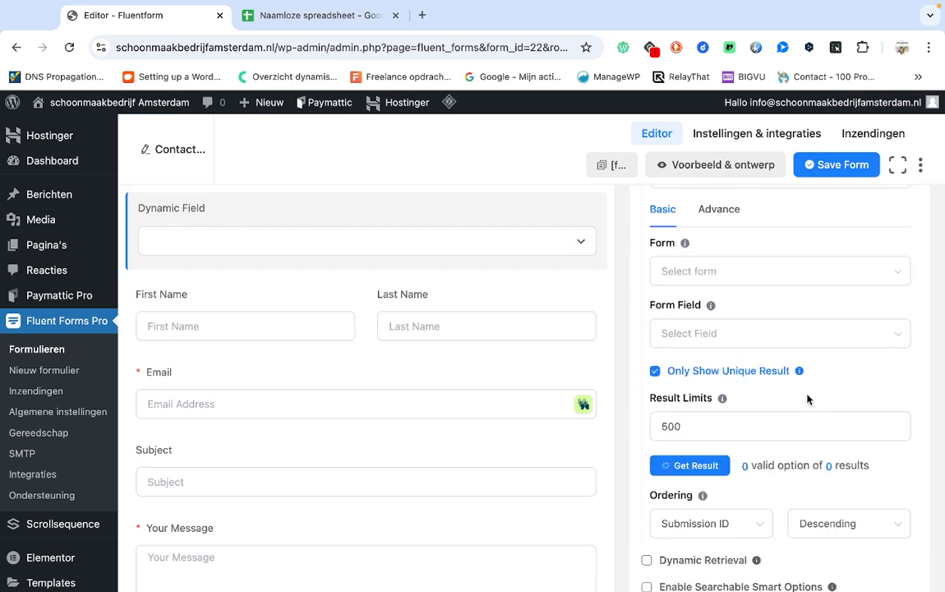
pyautogui.scroll(-1, 808, 399)
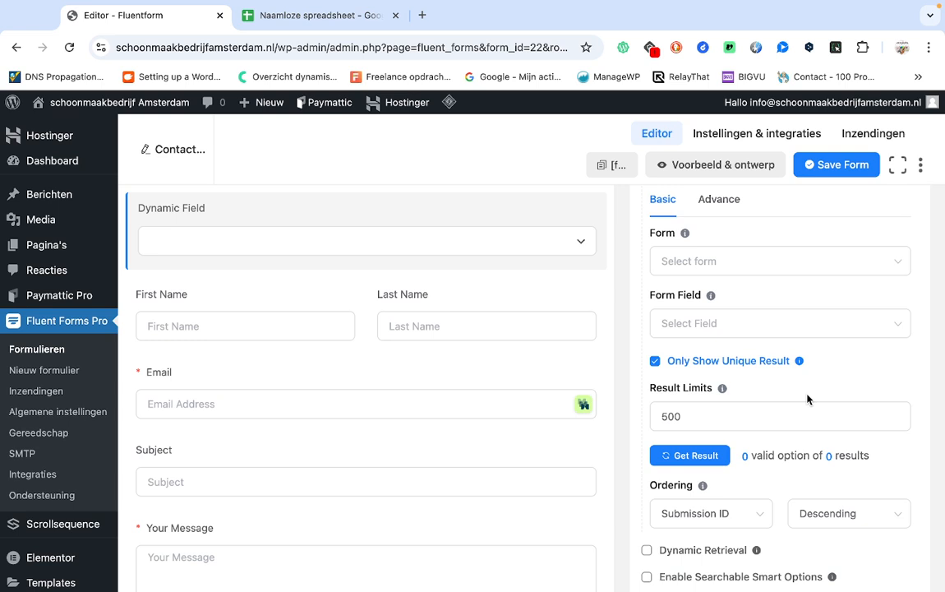
pyautogui.click(803, 273)
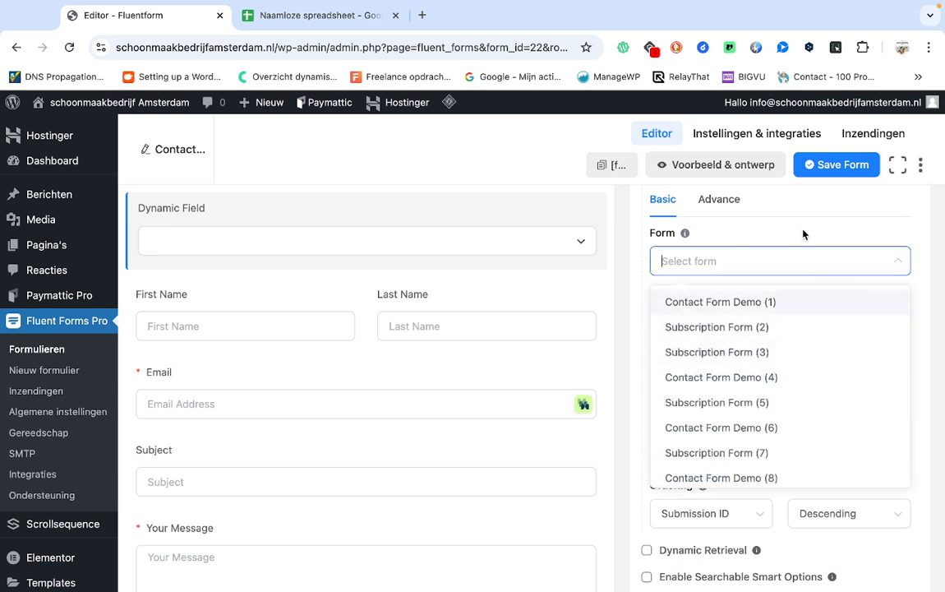
pyautogui.click(804, 234)
pyautogui.scroll(3, 764, 247)
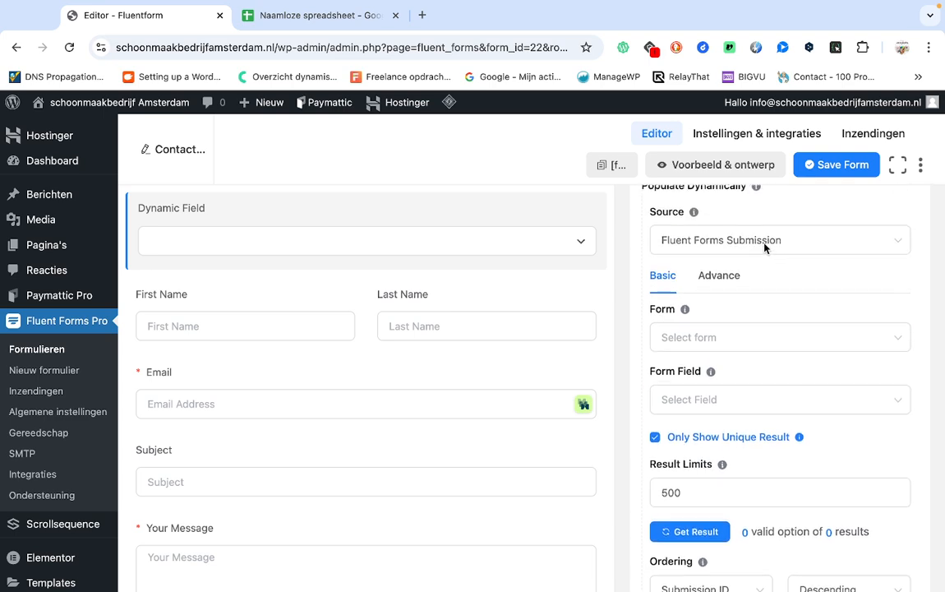
# - Set the Dynamic Field's source to Post, inspect its filters and remove the Post Status filter
pyautogui.click(701, 271)
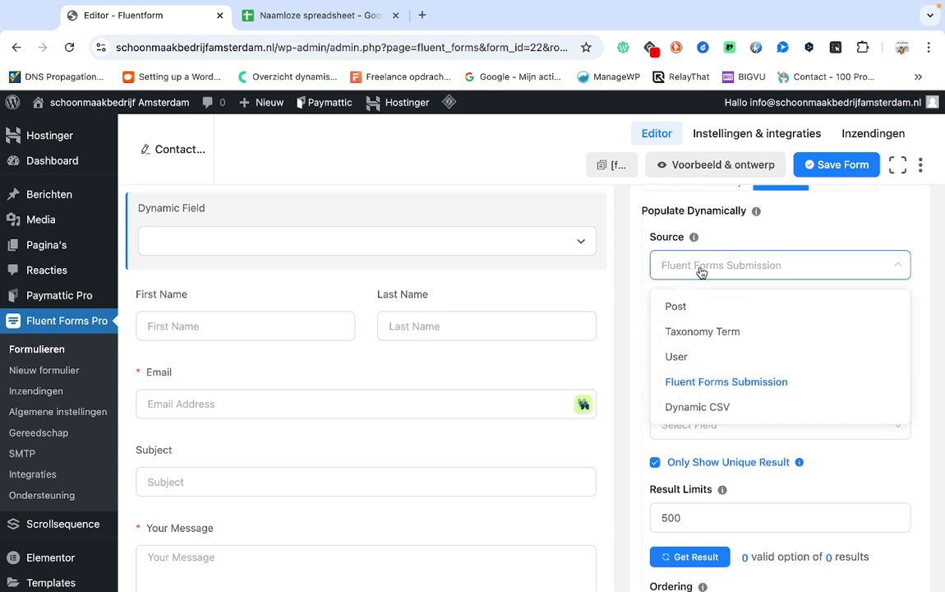
pyautogui.click(701, 317)
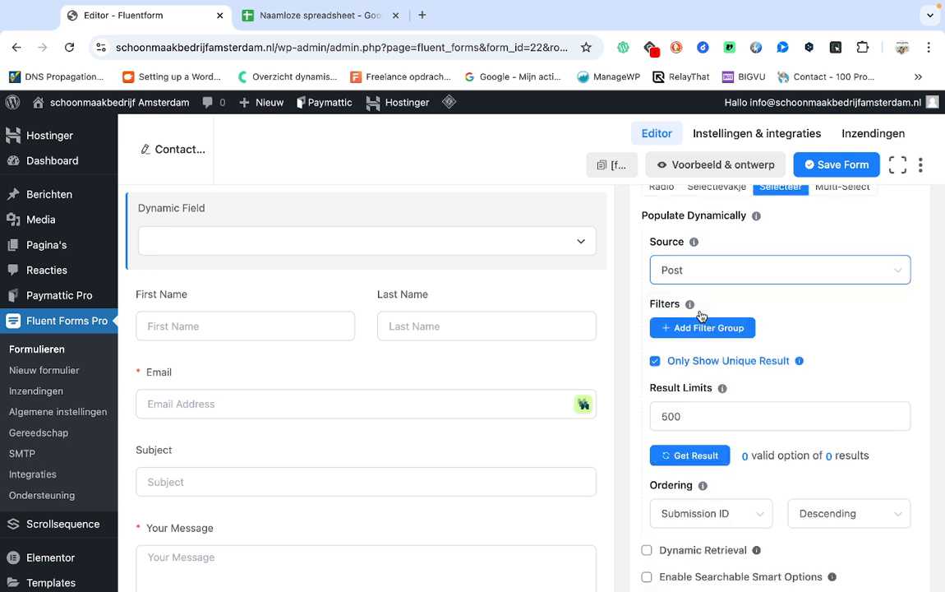
pyautogui.scroll(-1, 727, 346)
pyautogui.click(730, 322)
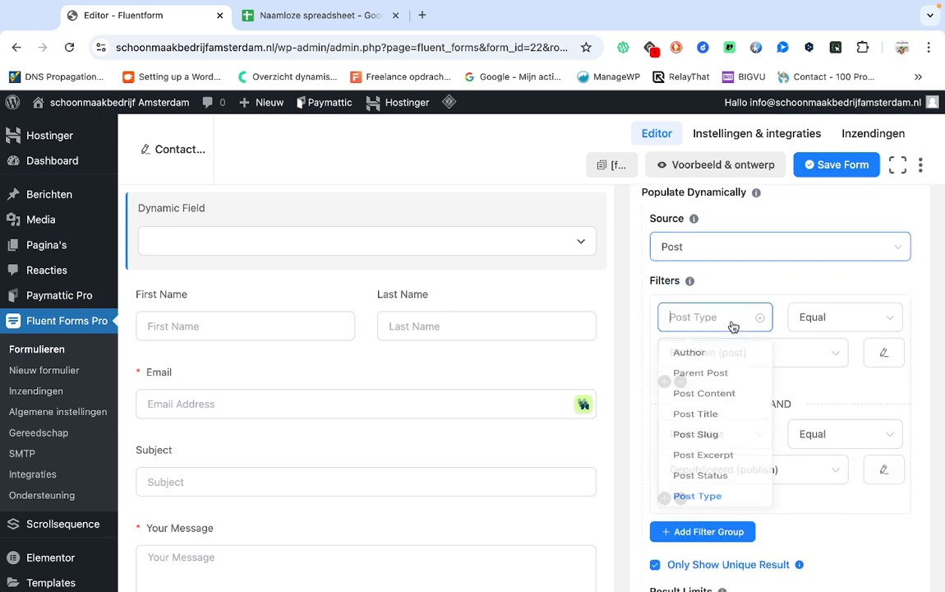
pyautogui.click(786, 280)
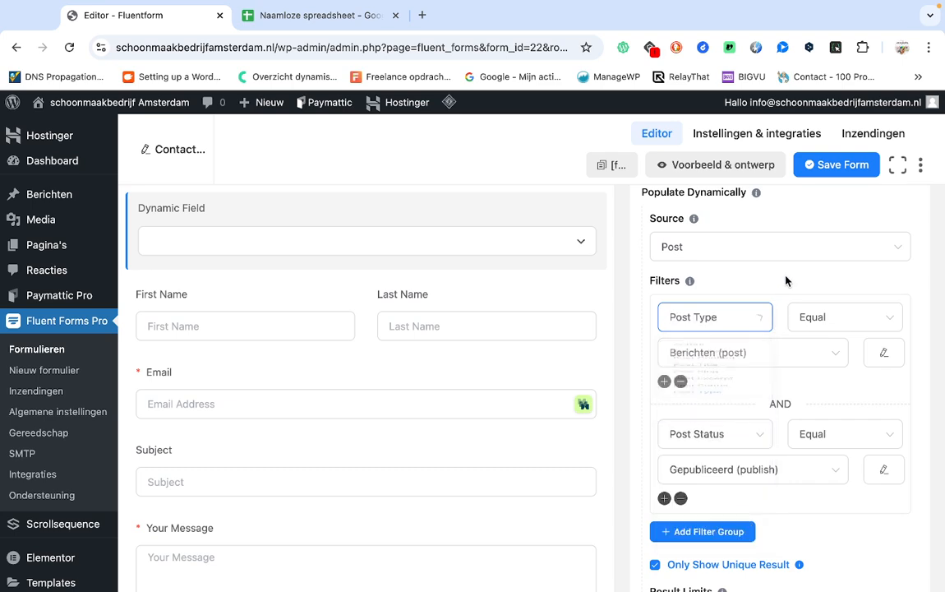
pyautogui.scroll(-1, 786, 280)
pyautogui.click(744, 337)
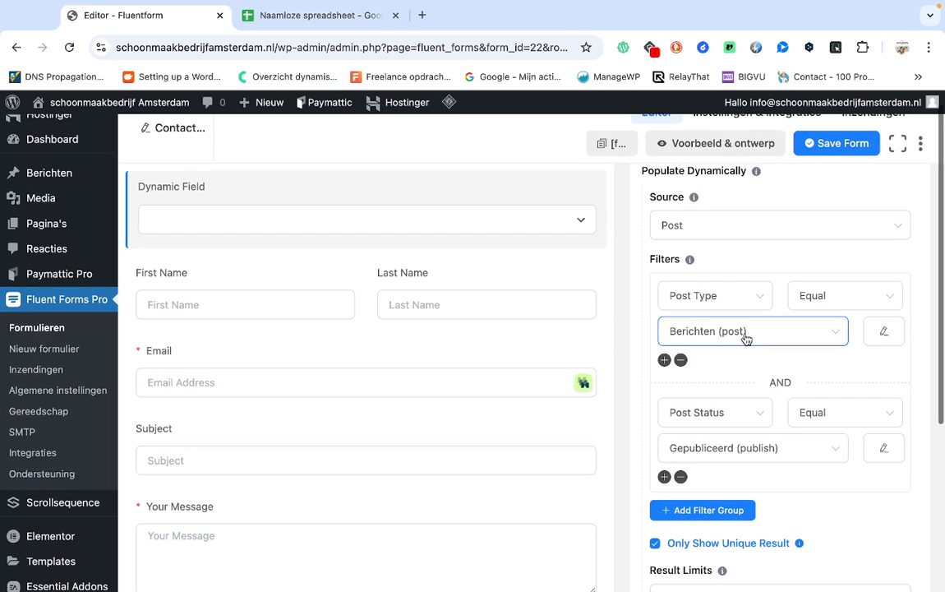
pyautogui.scroll(-1, 744, 337)
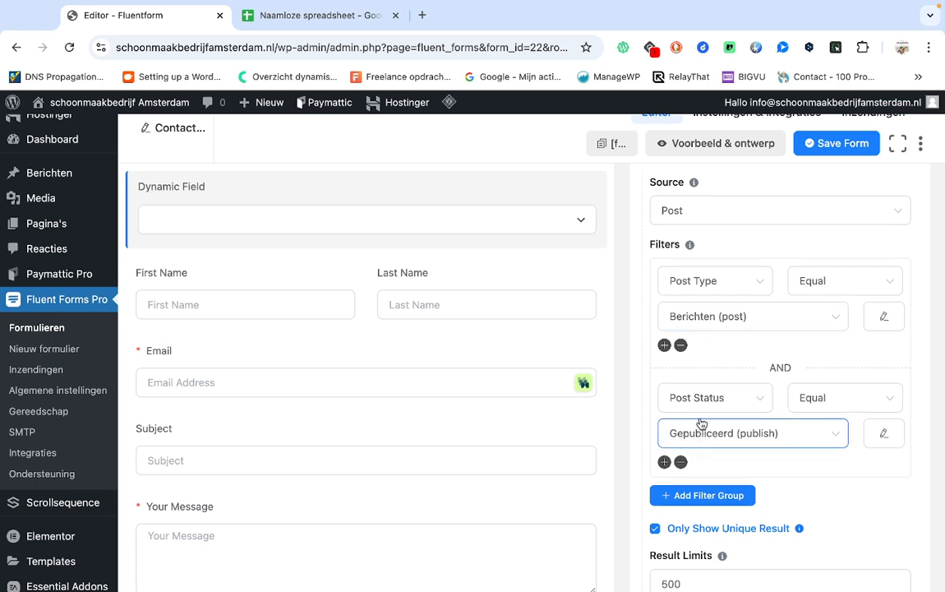
pyautogui.click(680, 463)
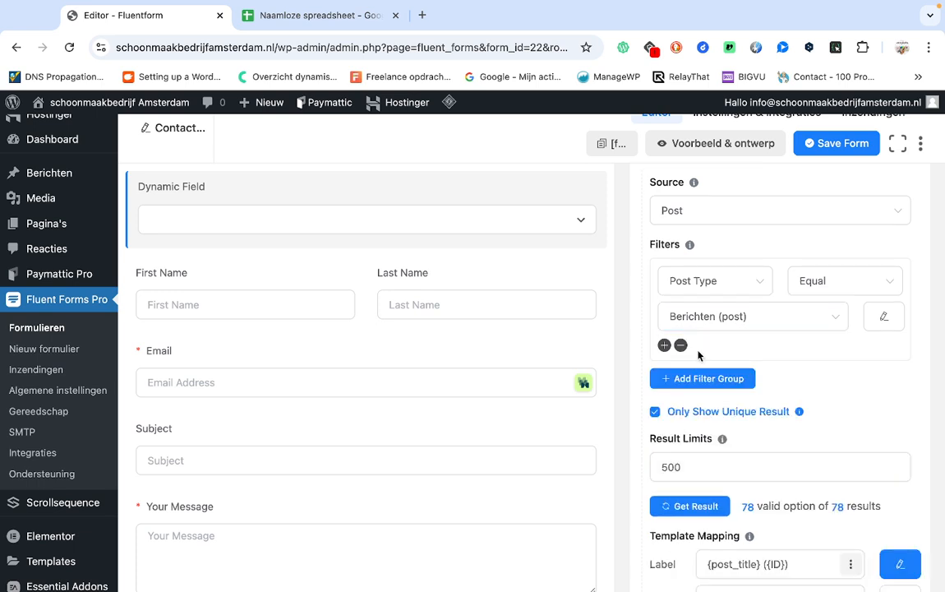
# - Review the available data sources and set the Dynamic Field's source to Dynamic CSV
pyautogui.scroll(3, 700, 354)
pyautogui.click(705, 342)
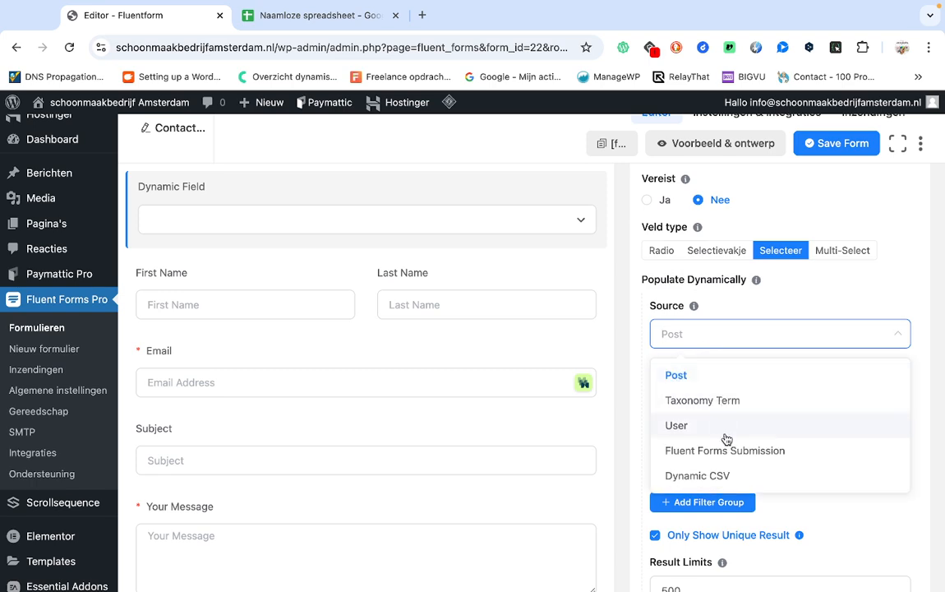
pyautogui.scroll(-1, 725, 437)
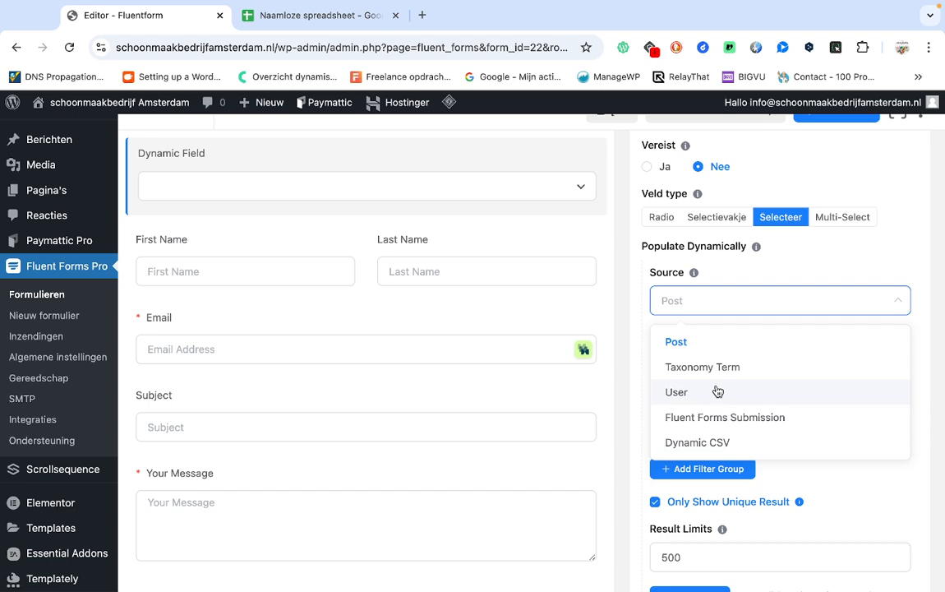
pyautogui.scroll(-1, 717, 392)
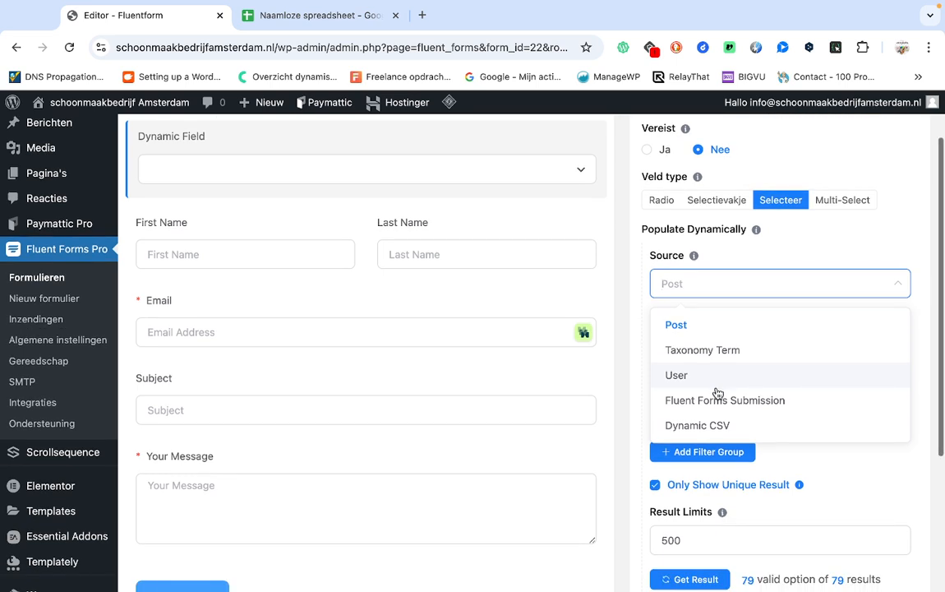
pyautogui.click(739, 426)
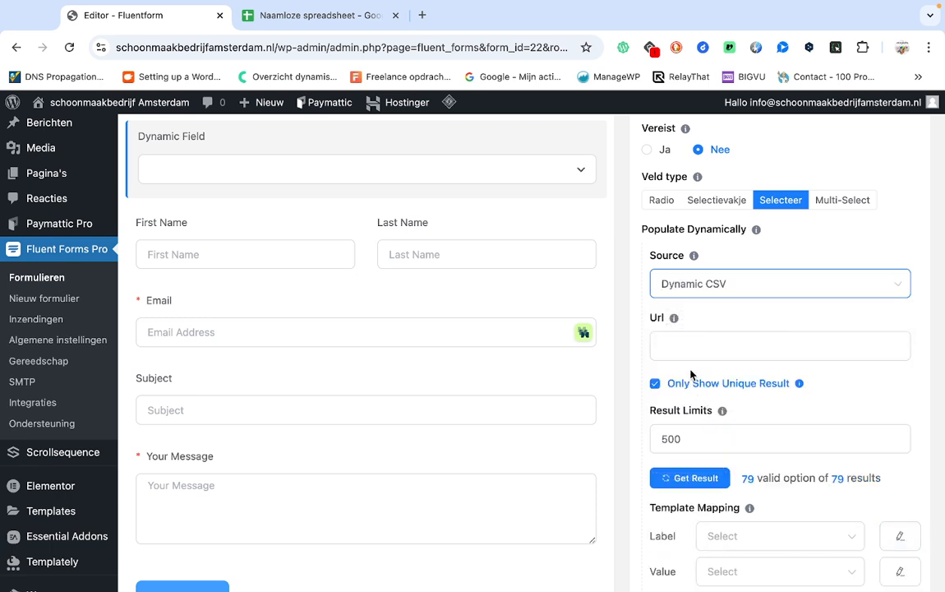
# - Switch to the Google Sheets language list, close the open publishing dialog and reopen the publish-to-web settings
pyautogui.click(323, 18)
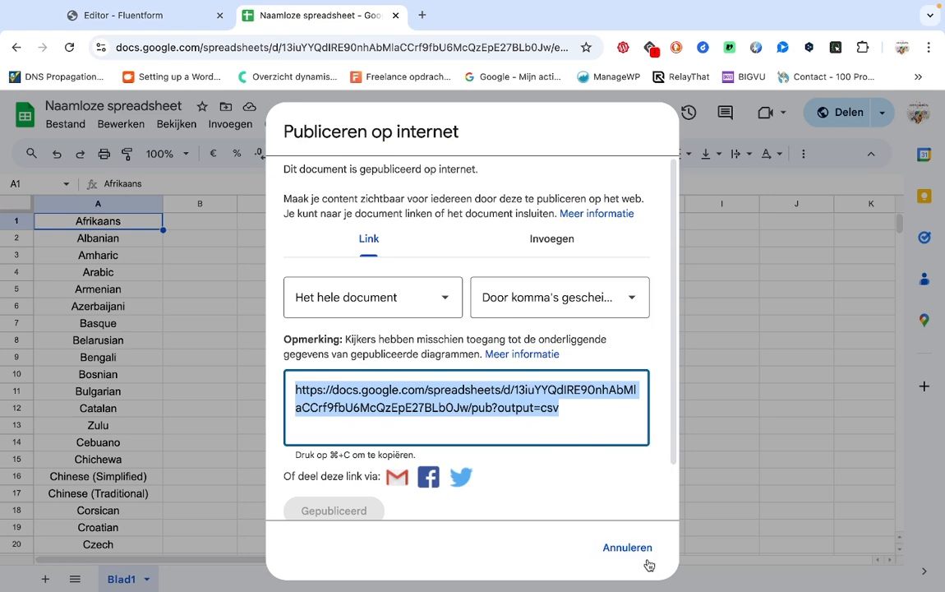
pyautogui.click(626, 548)
pyautogui.click(72, 130)
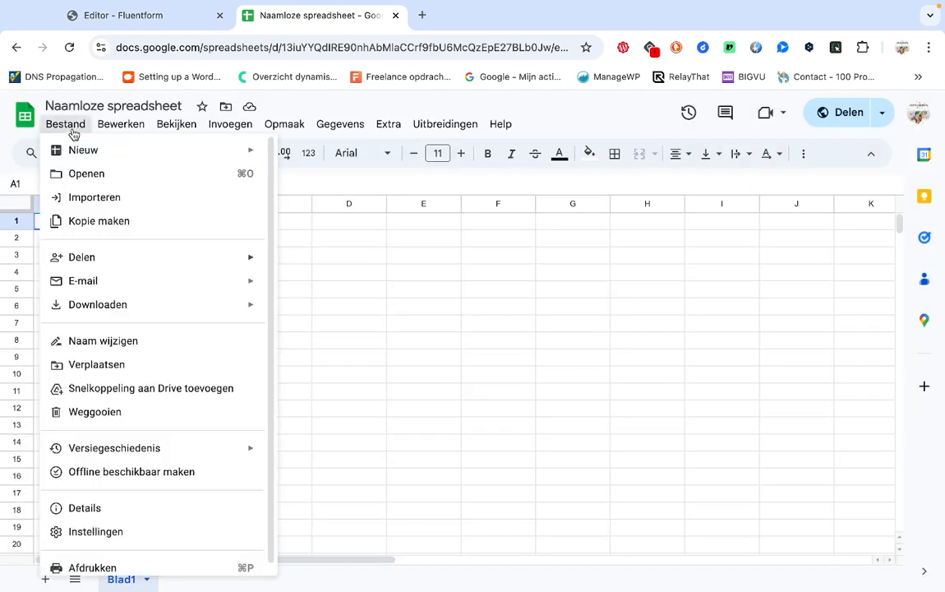
pyautogui.moveTo(116, 255)
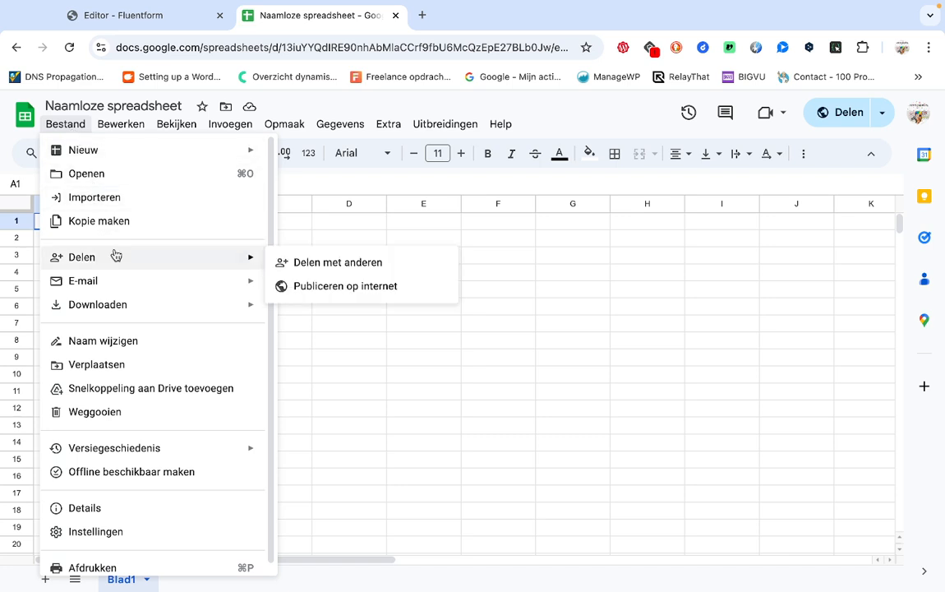
pyautogui.click(319, 292)
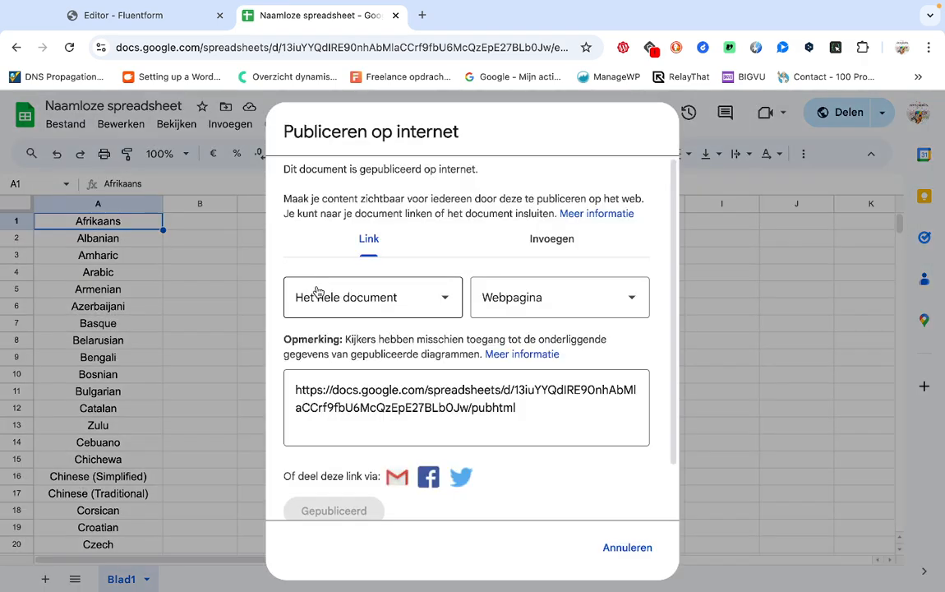
# - Set the publishing format of the whole document to comma-separated values and select the generated link
pyautogui.click(526, 305)
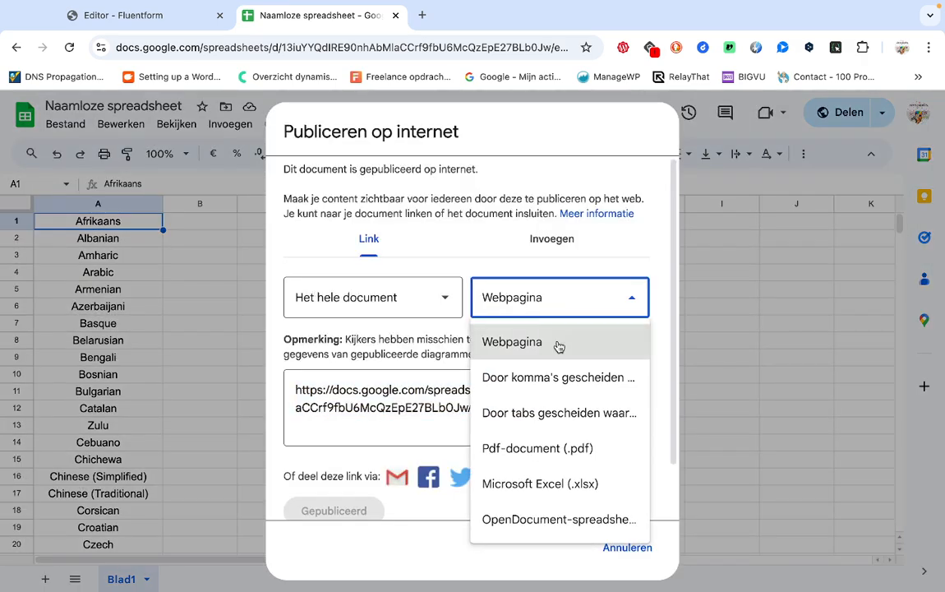
pyautogui.click(552, 390)
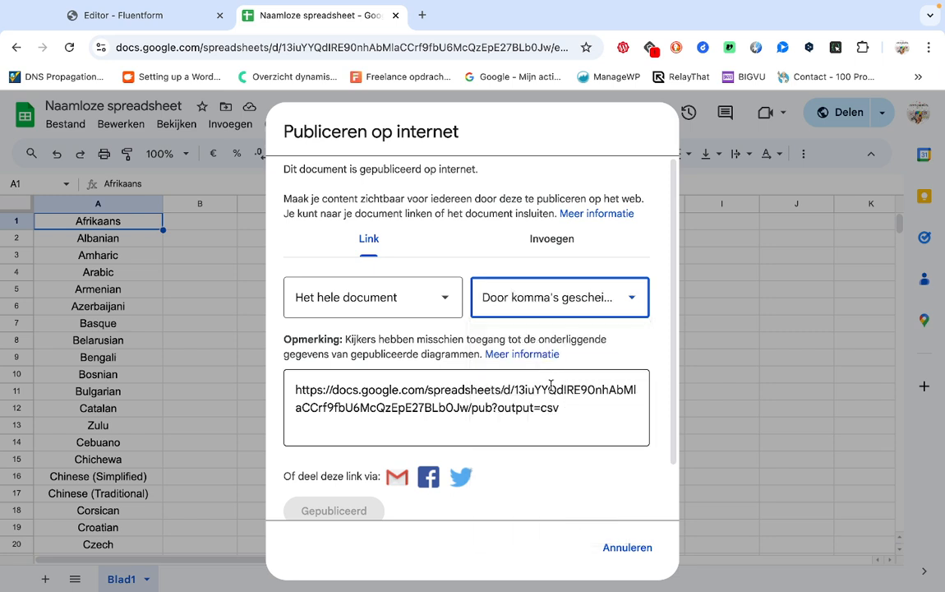
pyautogui.click(570, 415)
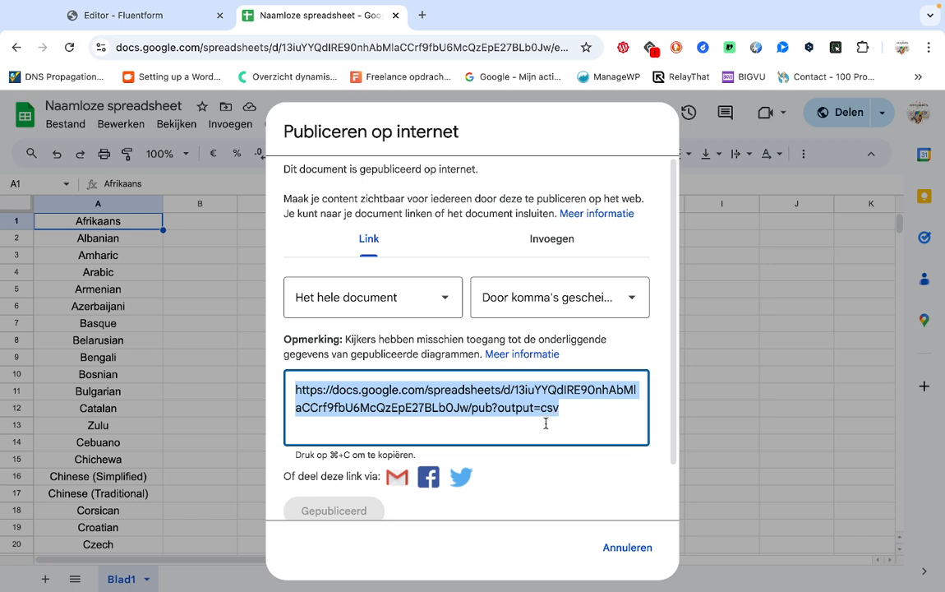
# - Try the tab-separated format for the published link and restore the comma-separated format
pyautogui.click(555, 300)
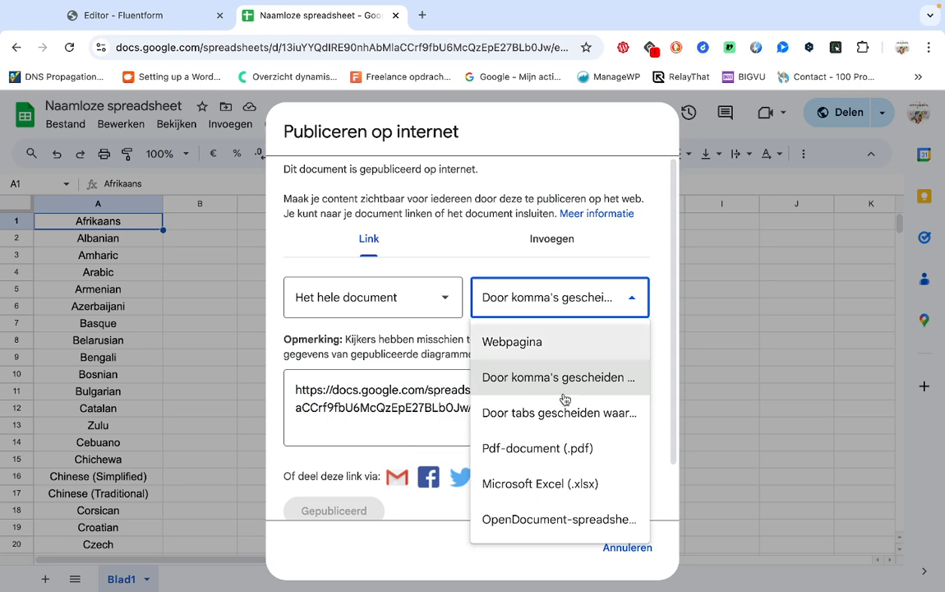
pyautogui.click(561, 420)
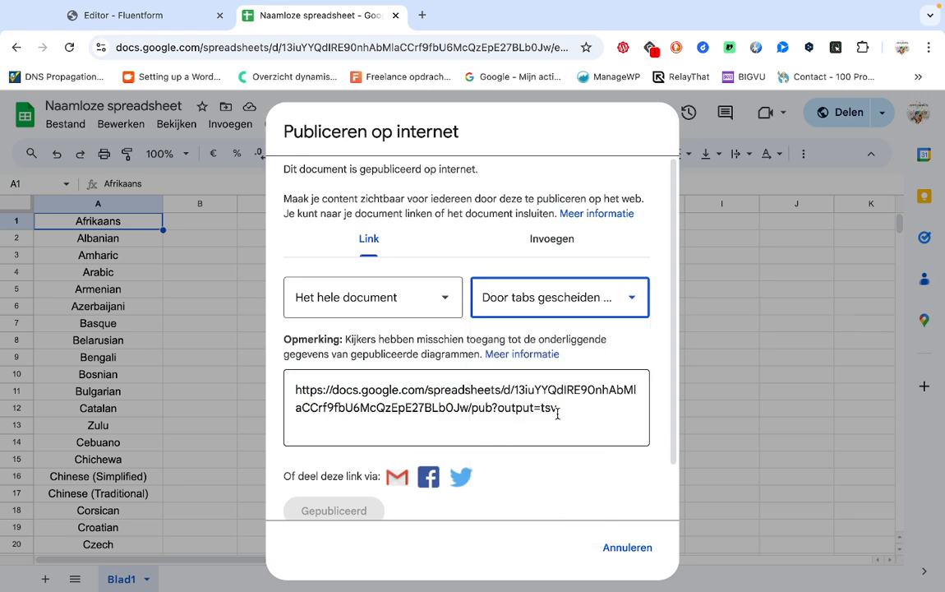
pyautogui.click(573, 309)
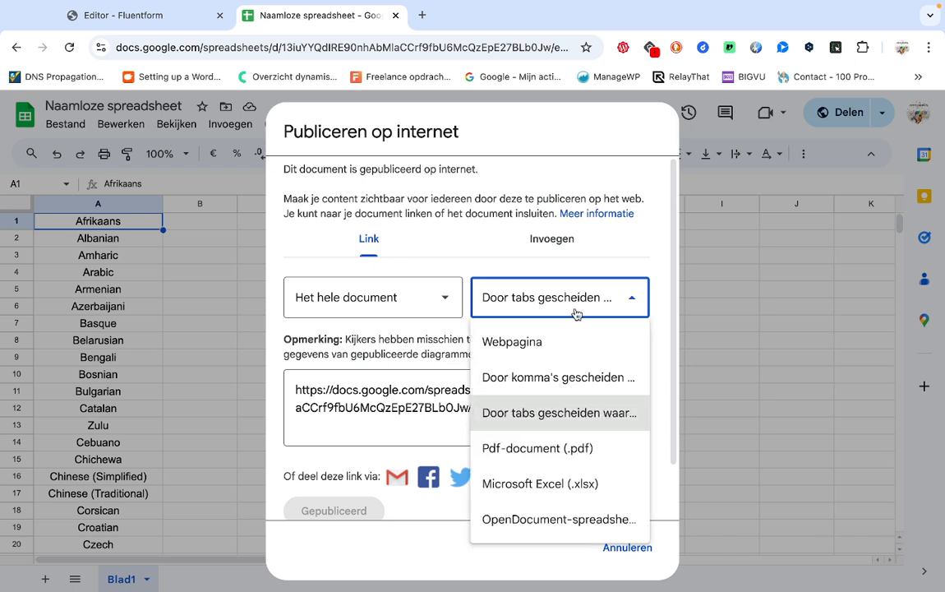
pyautogui.click(511, 376)
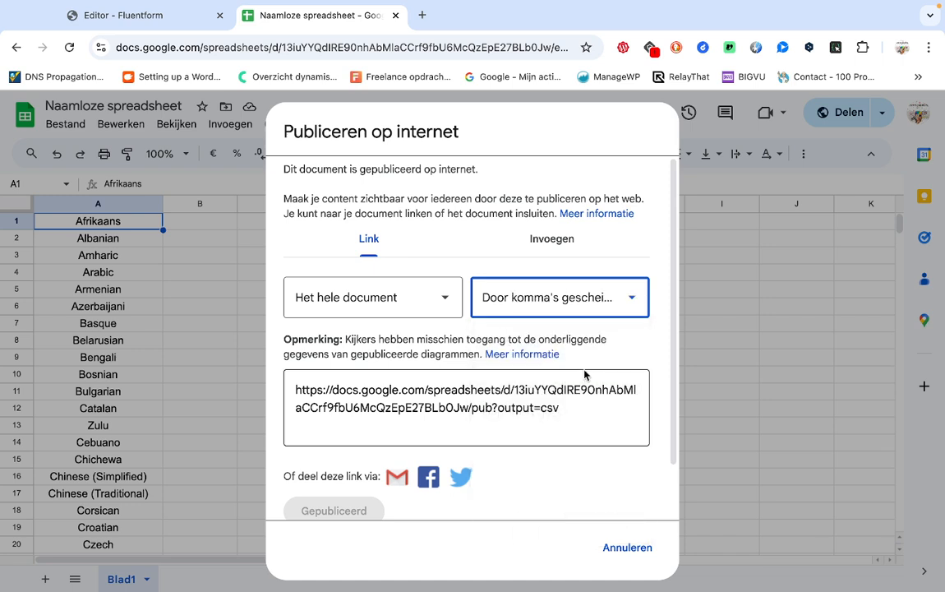
# - Copy the spreadsheet's published CSV link
pyautogui.click(577, 414)
pyautogui.rightClick(529, 406)
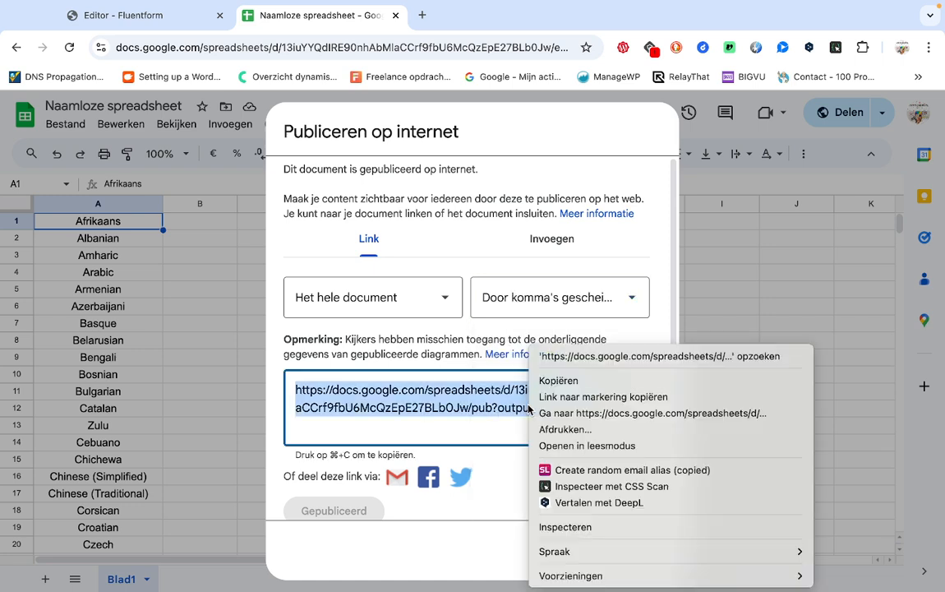
pyautogui.click(548, 382)
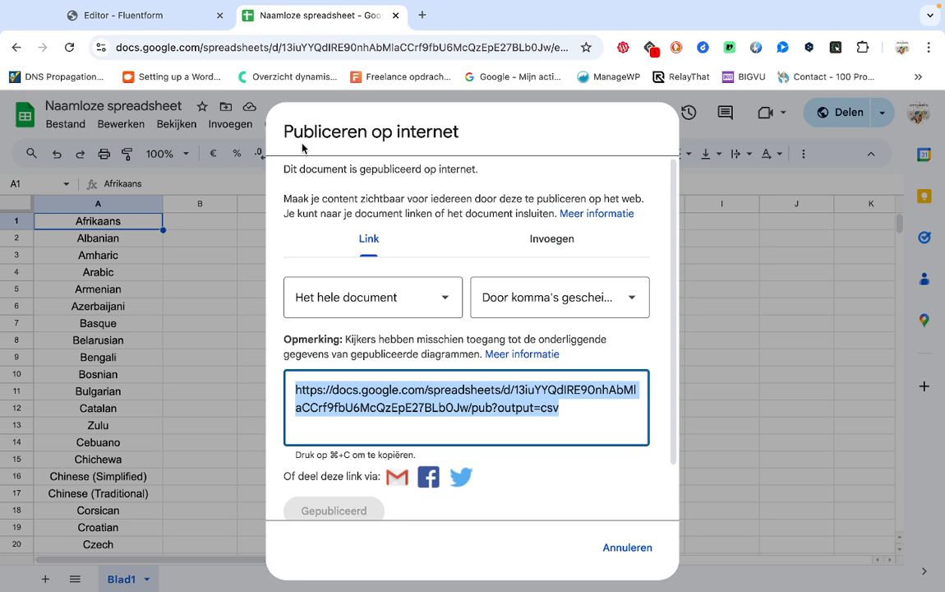
# - Switch back to the form editor and paste the CSV link as the Url of the Dynamic CSV source
pyautogui.click(174, 24)
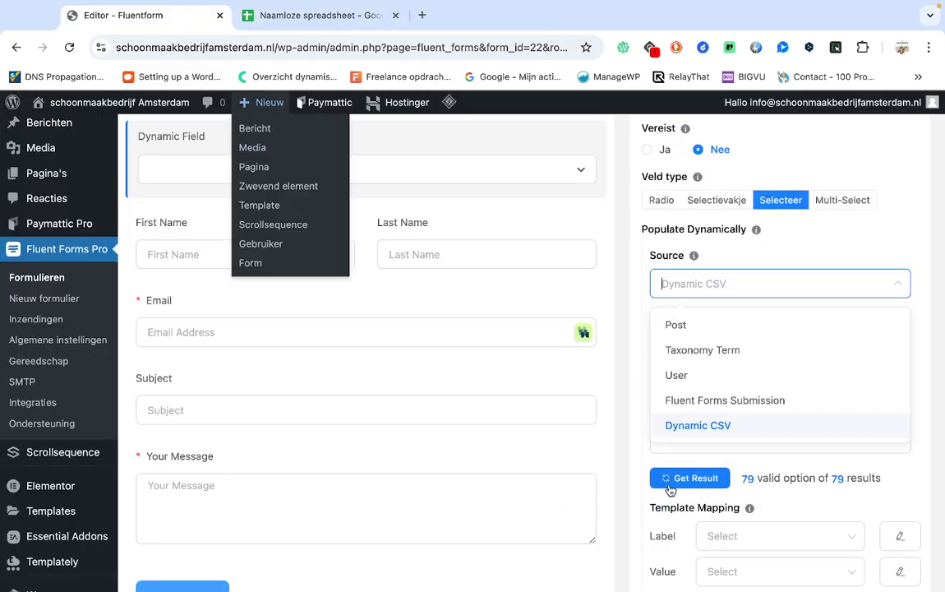
pyautogui.click(751, 249)
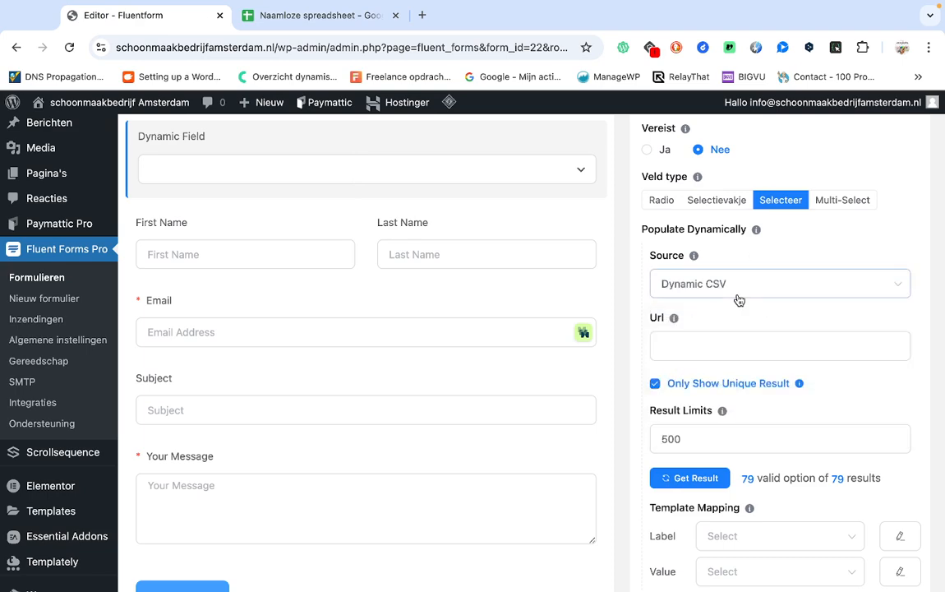
pyautogui.click(665, 350)
pyautogui.rightClick(664, 350)
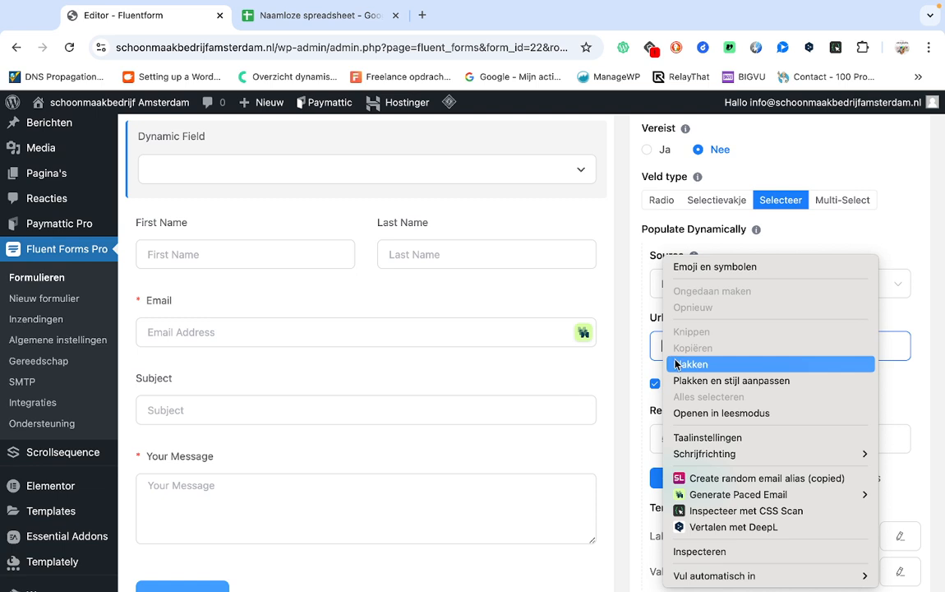
pyautogui.click(675, 362)
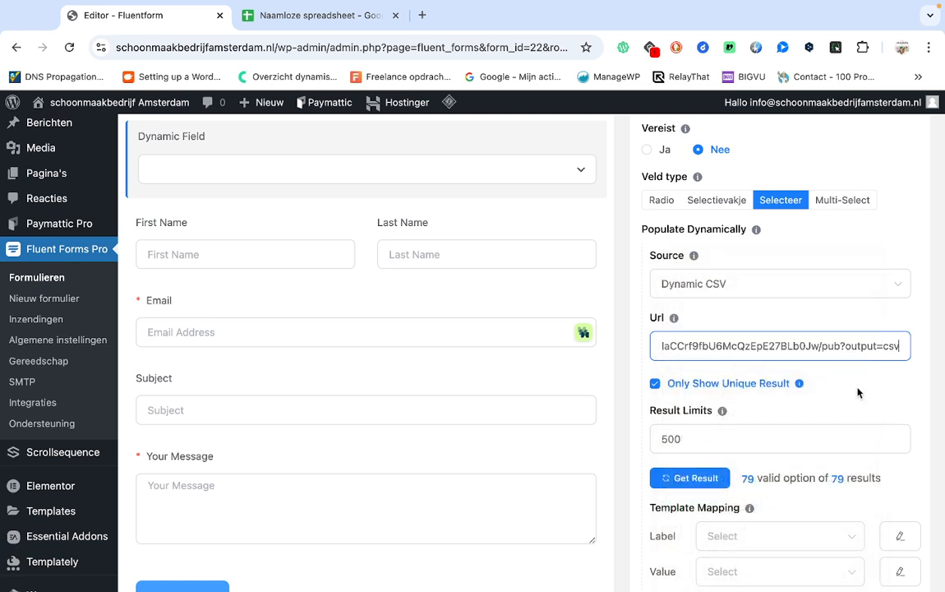
# - Set the Dynamic Field's Result Limits to 5000
pyautogui.scroll(-1, 845, 393)
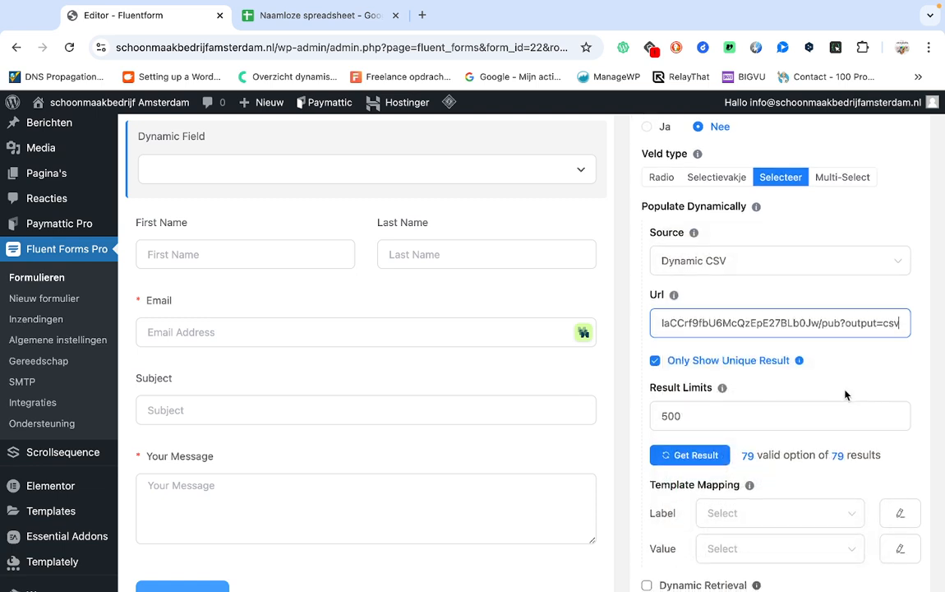
pyautogui.click(696, 415)
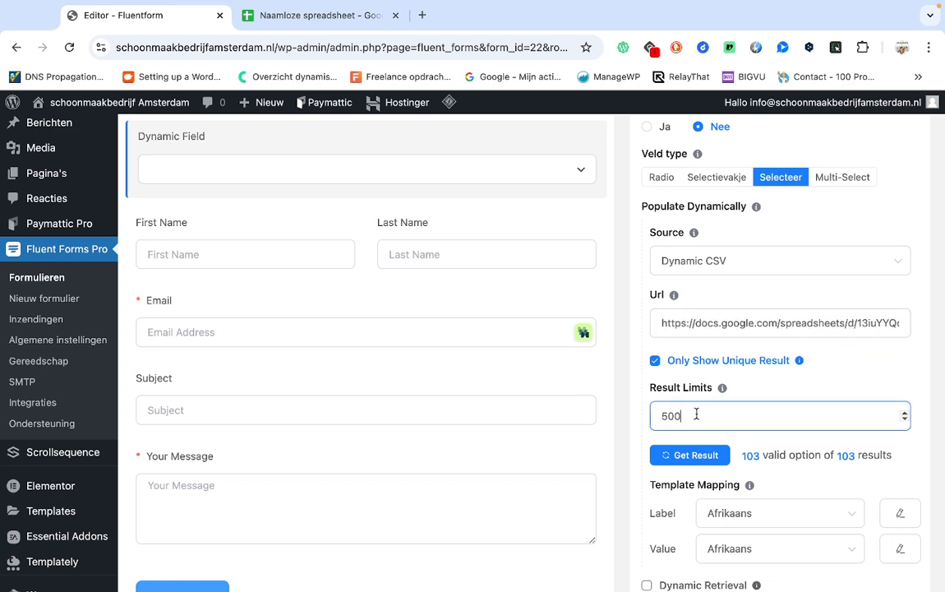
pyautogui.write('0')
# - Look at the source spreadsheet with the language list and return to the form editor
pyautogui.click(288, 9)
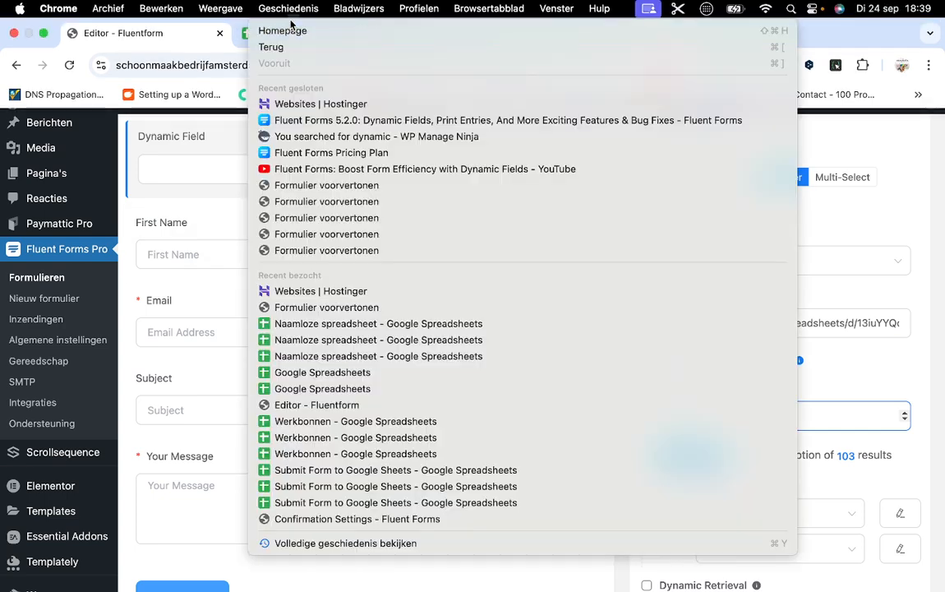
pyautogui.click(243, 37)
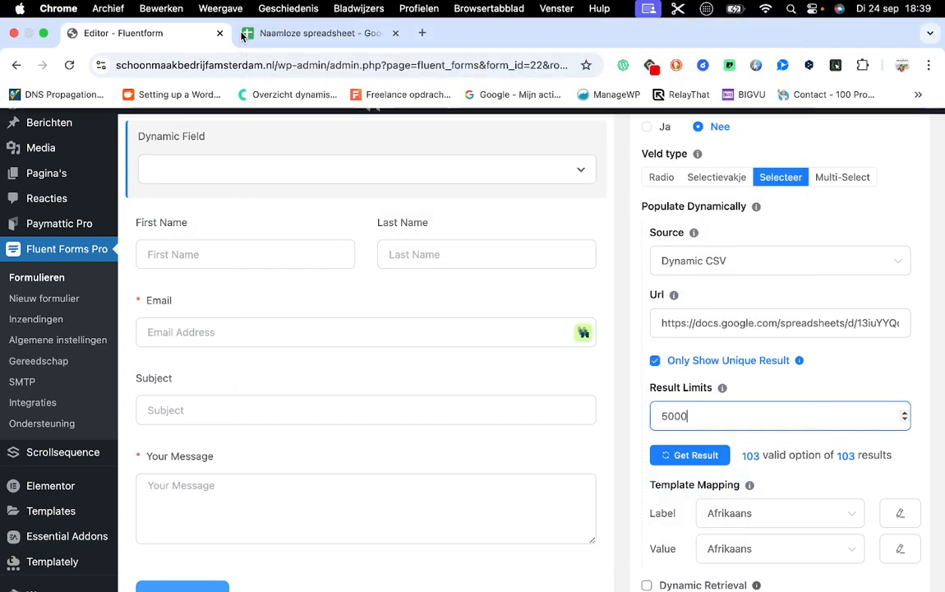
pyautogui.click(267, 33)
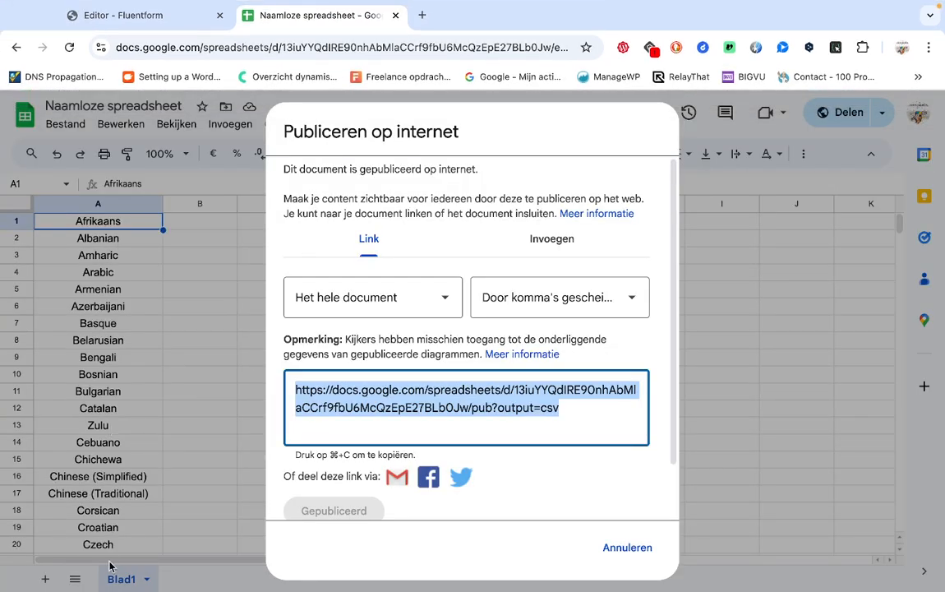
pyautogui.click(120, 14)
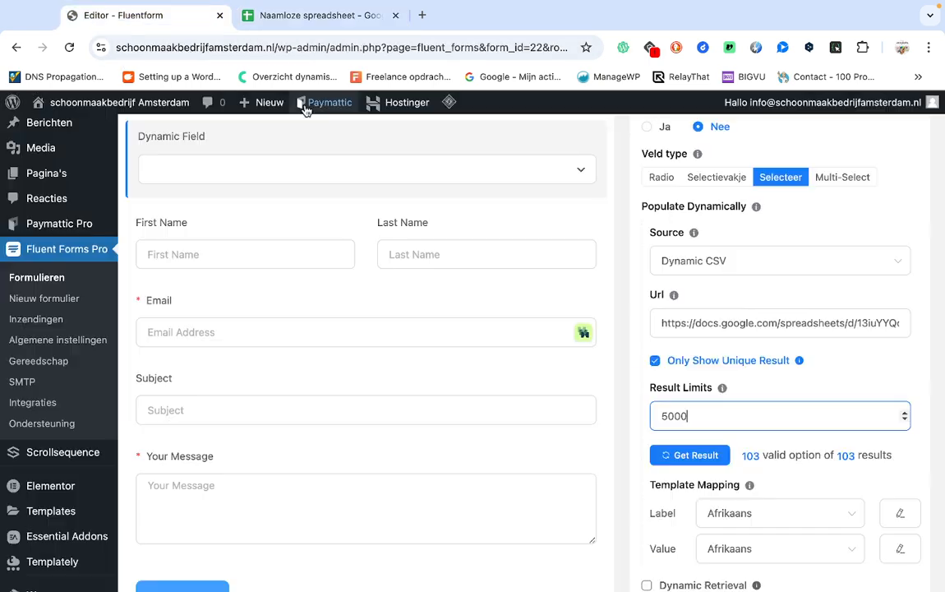
# - Fetch the CSV results, review the list of languages found and close it
pyautogui.scroll(-5, 833, 404)
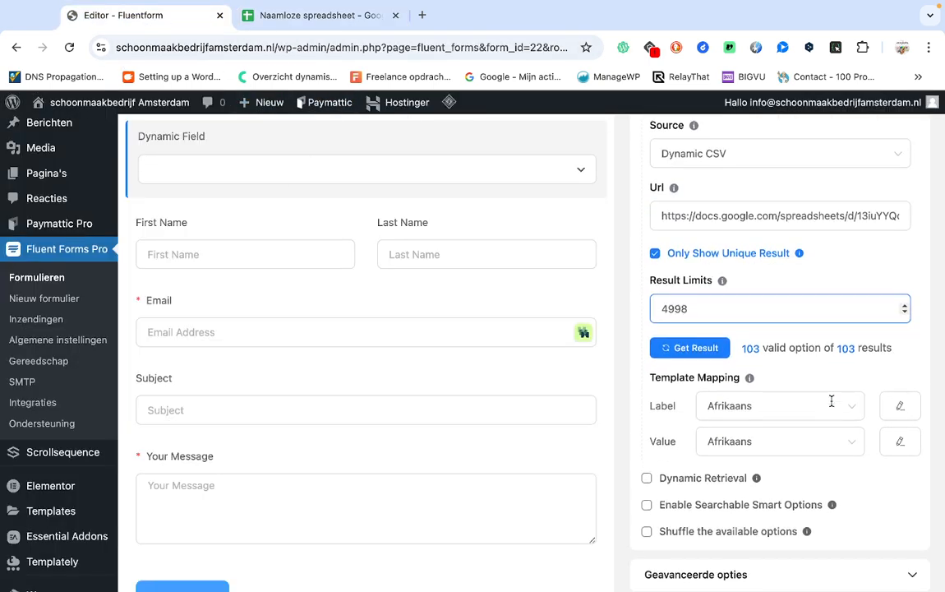
pyautogui.click(698, 350)
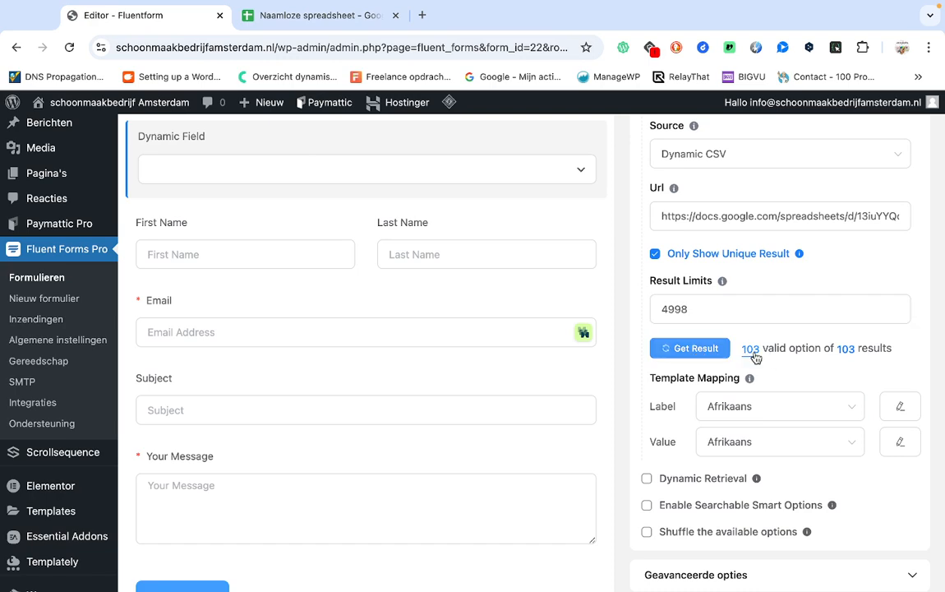
pyautogui.click(847, 353)
pyautogui.scroll(-1, 469, 357)
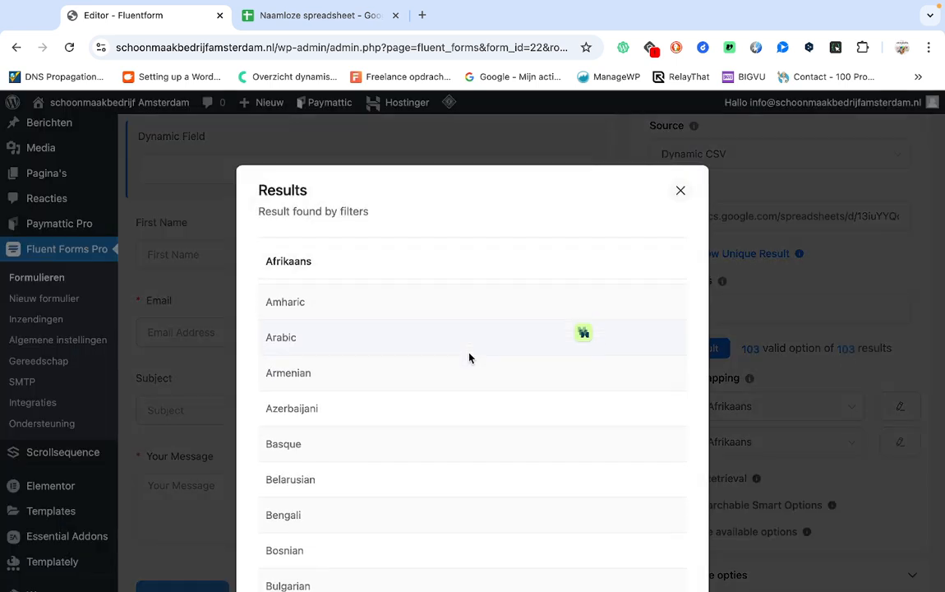
pyautogui.scroll(-8, 469, 358)
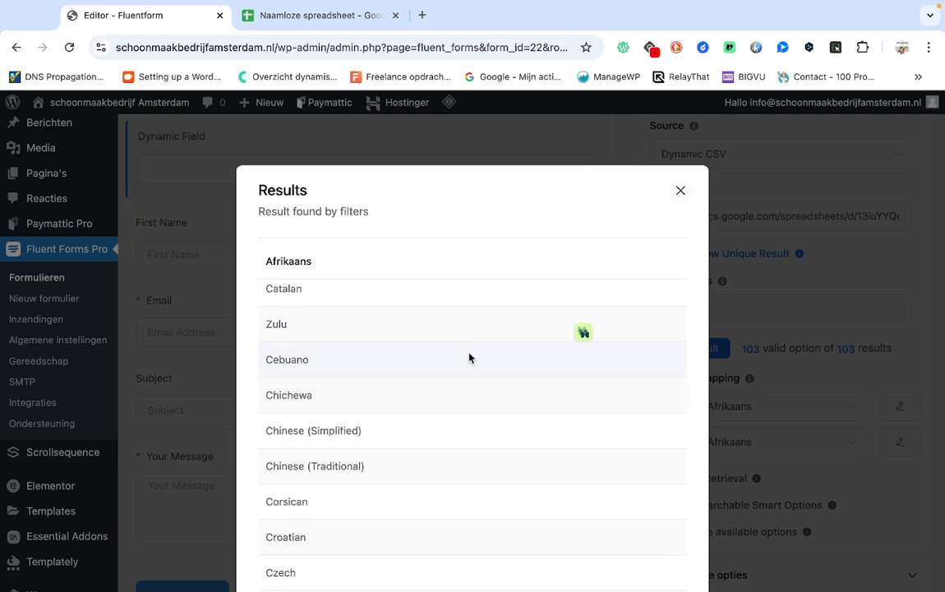
pyautogui.scroll(-5, 469, 357)
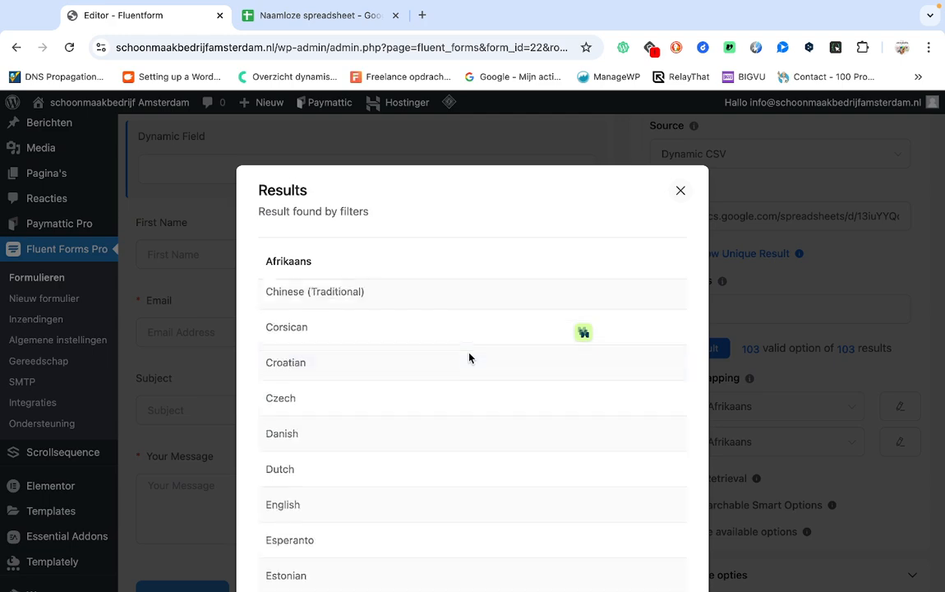
pyautogui.click(682, 190)
# - Enable Dynamic Retrieval for the Dynamic Field and compare the template mapping with the spreadsheet's language column
pyautogui.scroll(-1, 869, 421)
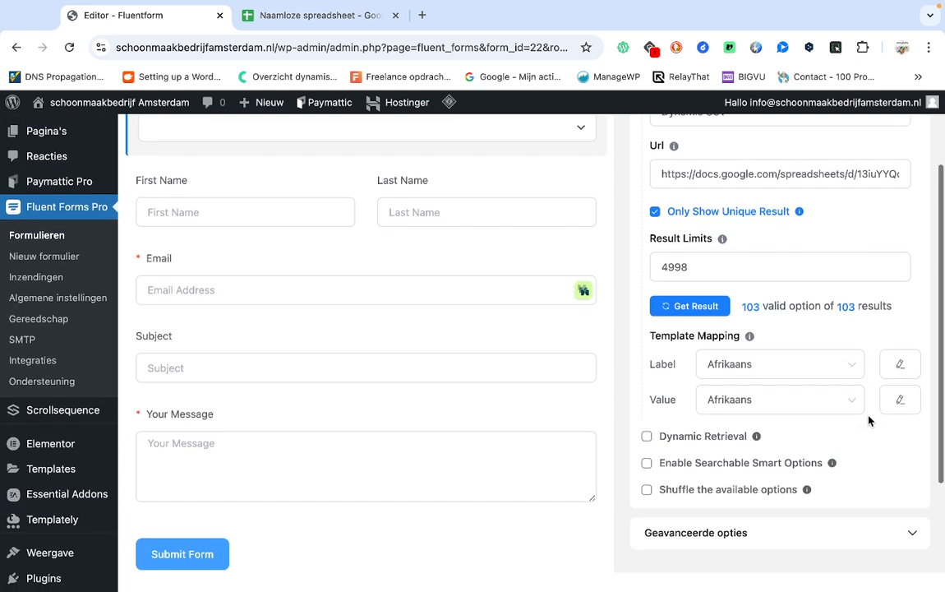
pyautogui.click(297, 25)
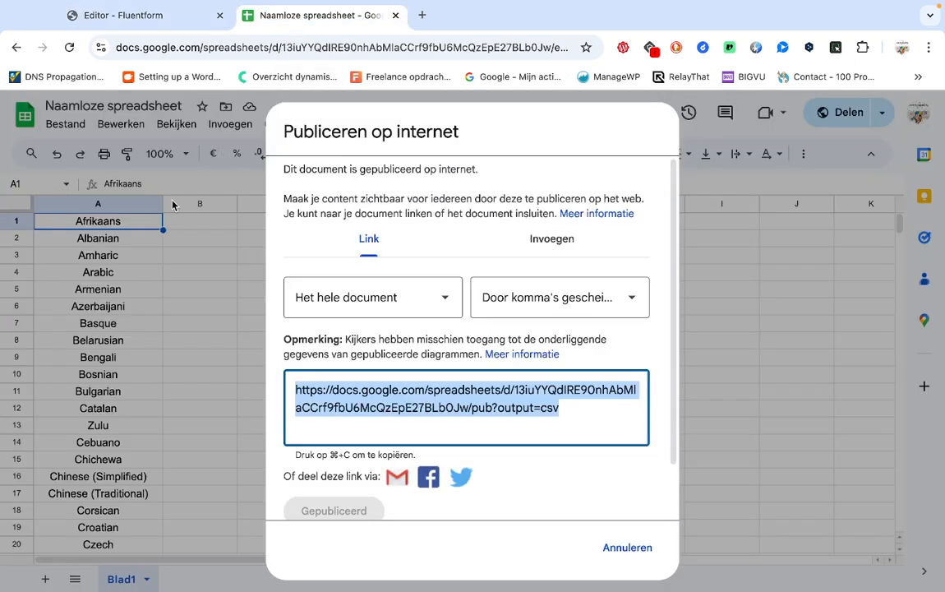
pyautogui.click(115, 14)
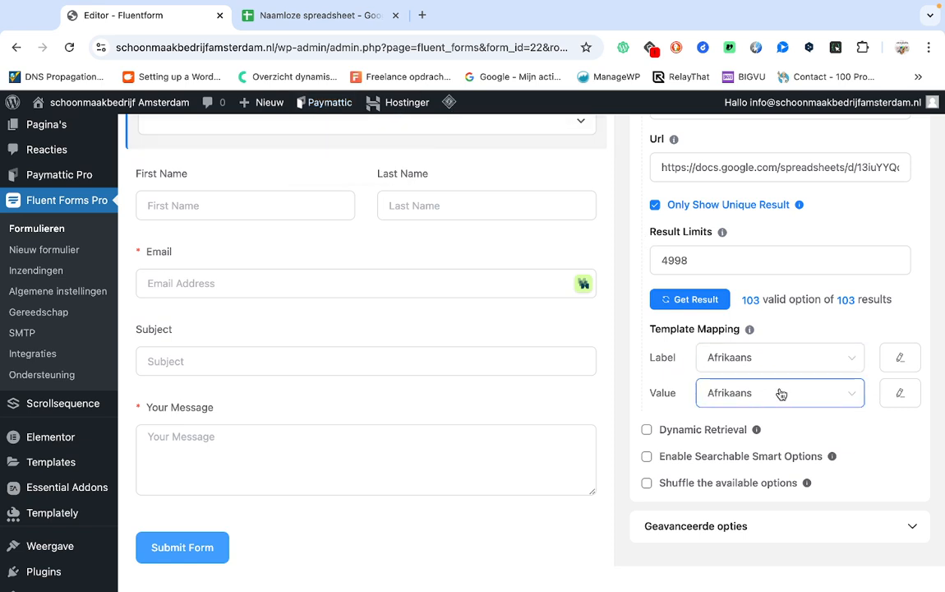
pyautogui.click(718, 433)
pyautogui.click(334, 17)
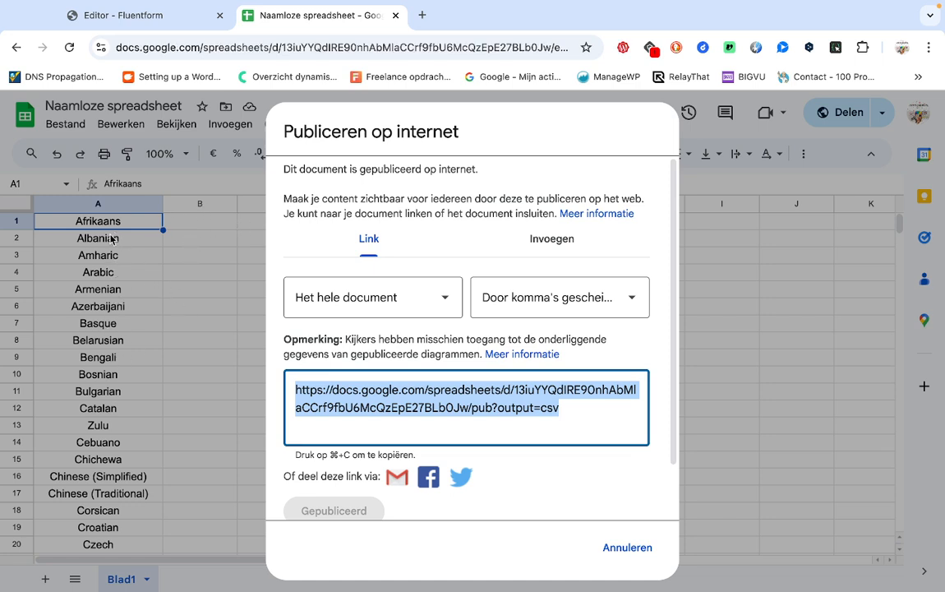
pyautogui.click(132, 16)
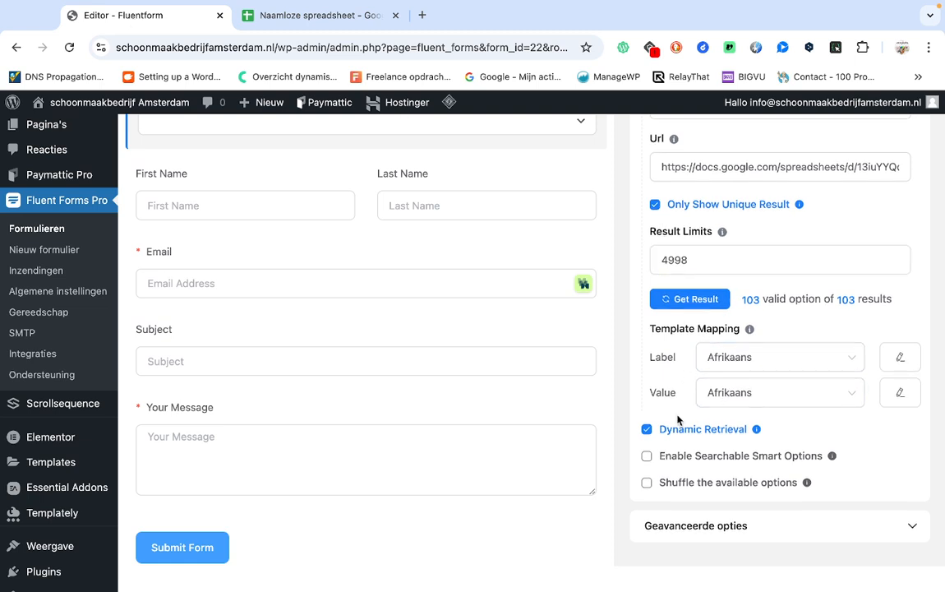
# - Try the available field types, set the Dynamic Field's type to Selectievakje and save the form
pyautogui.scroll(3, 667, 316)
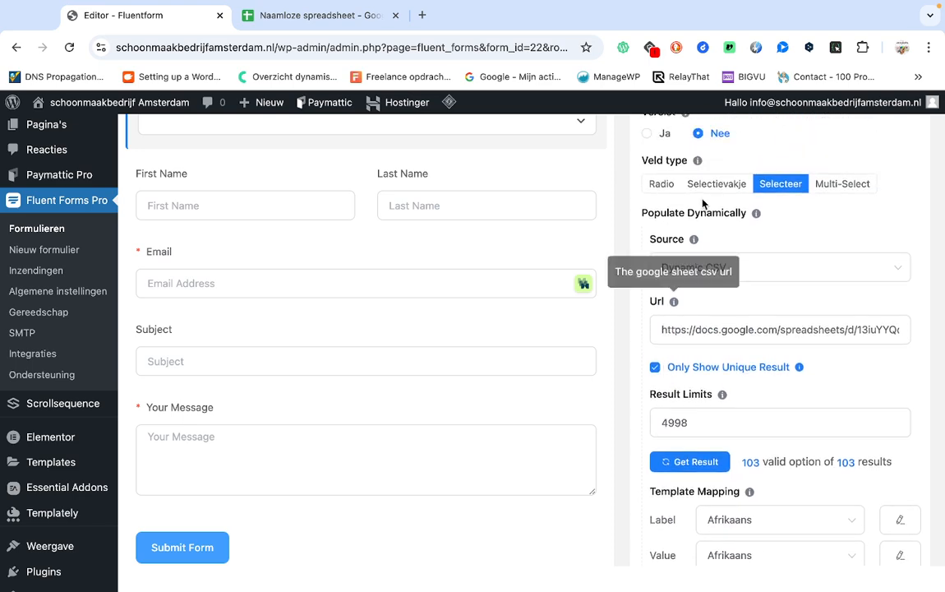
pyautogui.click(707, 184)
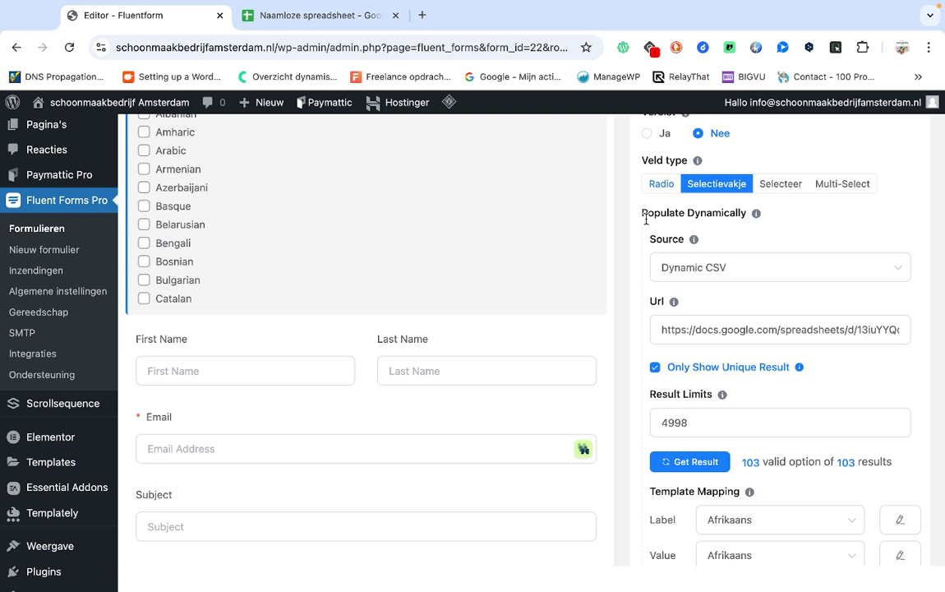
pyautogui.scroll(2, 558, 243)
pyautogui.scroll(-1, 518, 309)
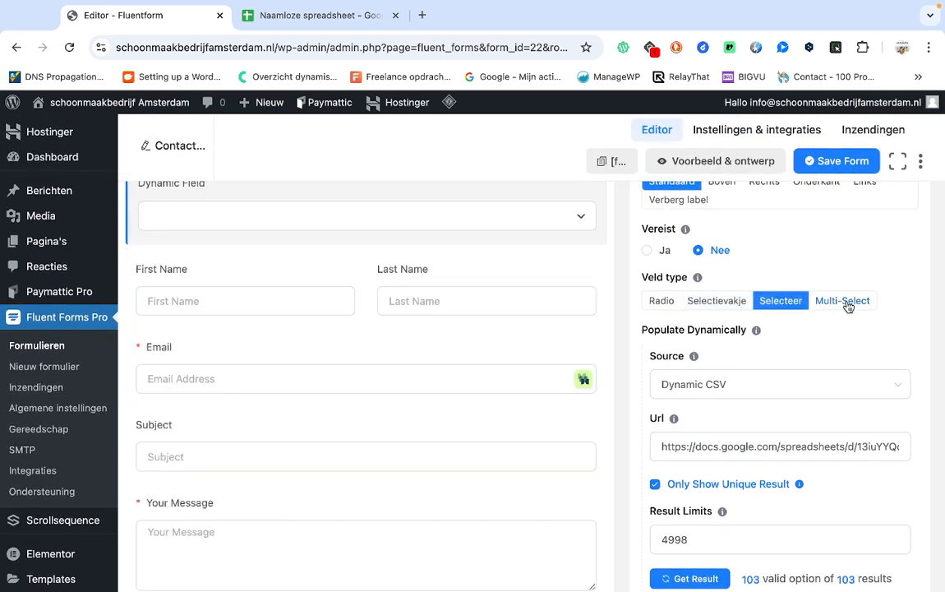
pyautogui.click(844, 301)
pyautogui.click(782, 302)
pyautogui.click(722, 304)
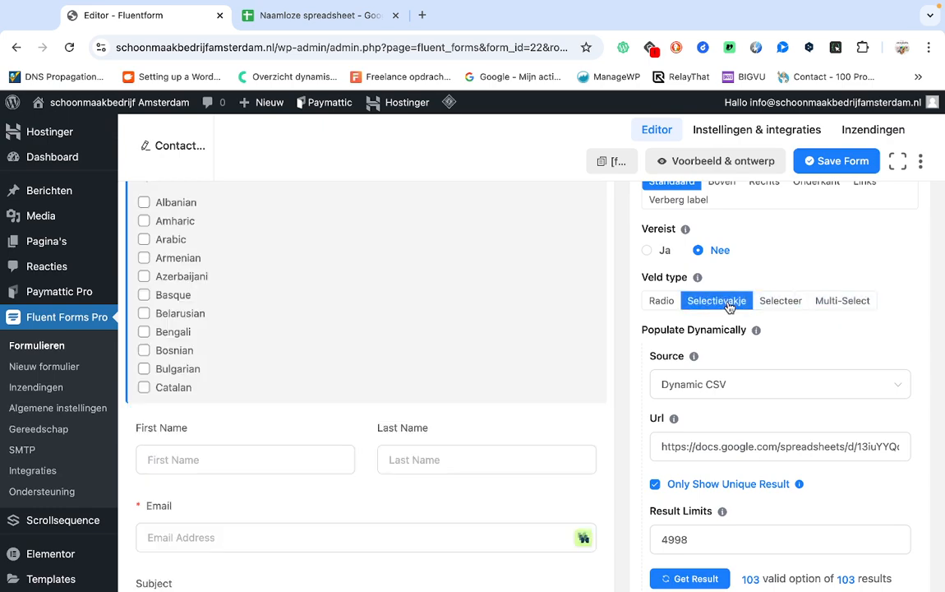
pyautogui.click(834, 161)
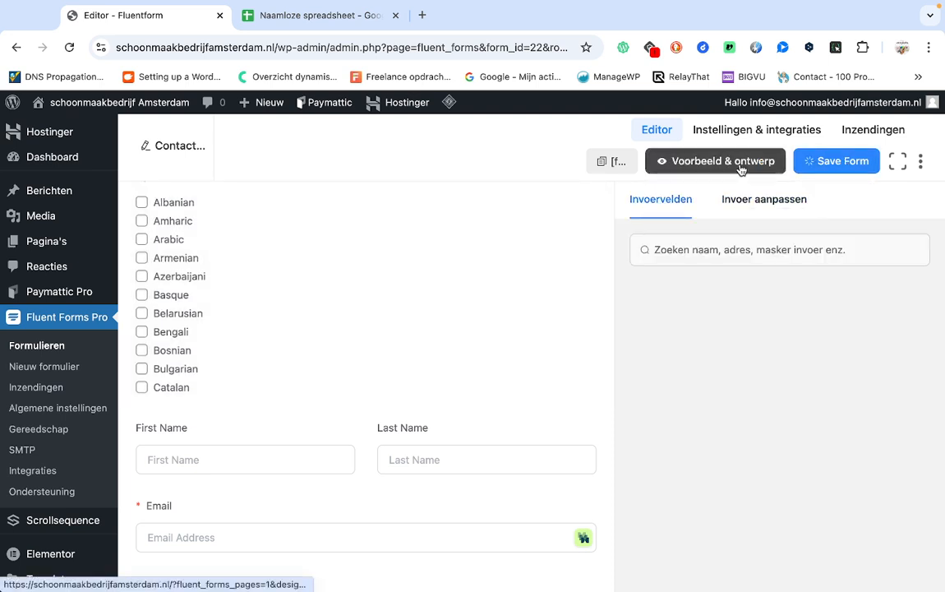
# - Preview the form, examine the full list of language checkboxes and close the preview to return to the editor
pyautogui.click(741, 165)
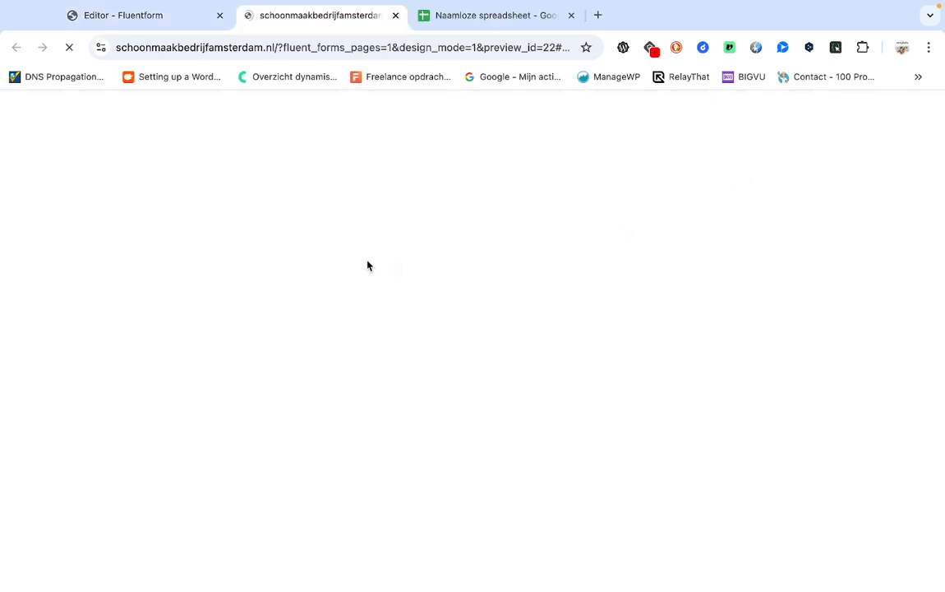
pyautogui.scroll(-5, 367, 265)
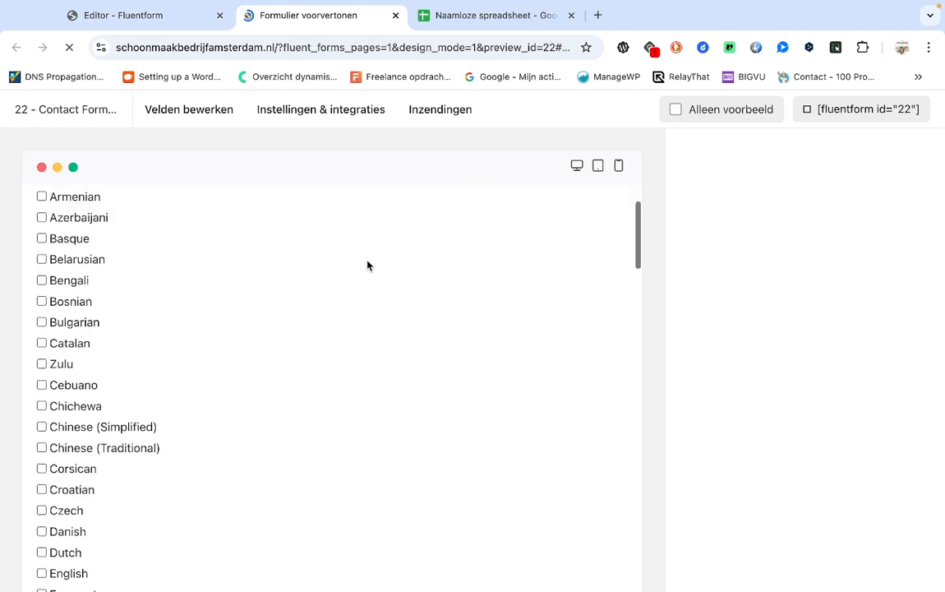
pyautogui.scroll(-20, 368, 266)
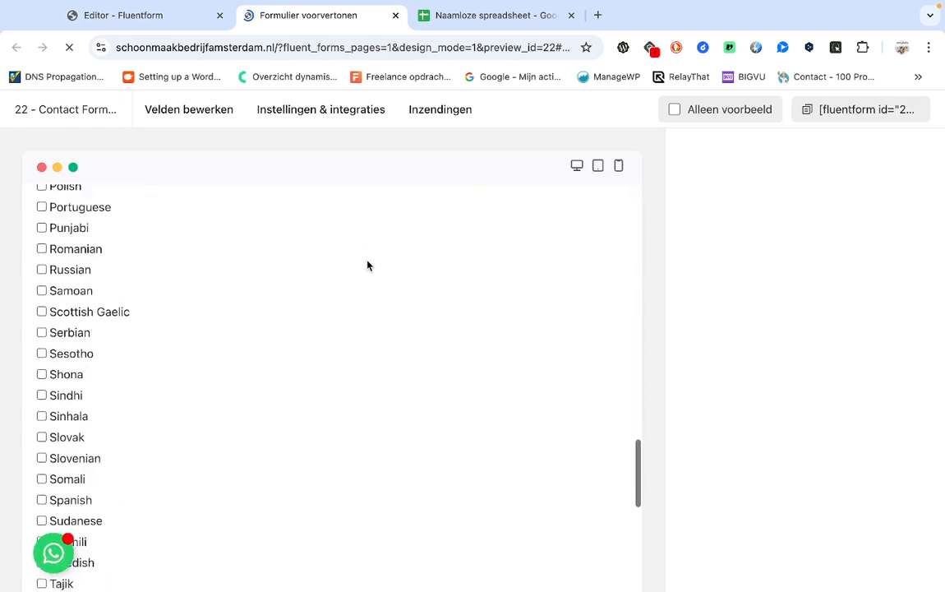
pyautogui.scroll(5, 367, 266)
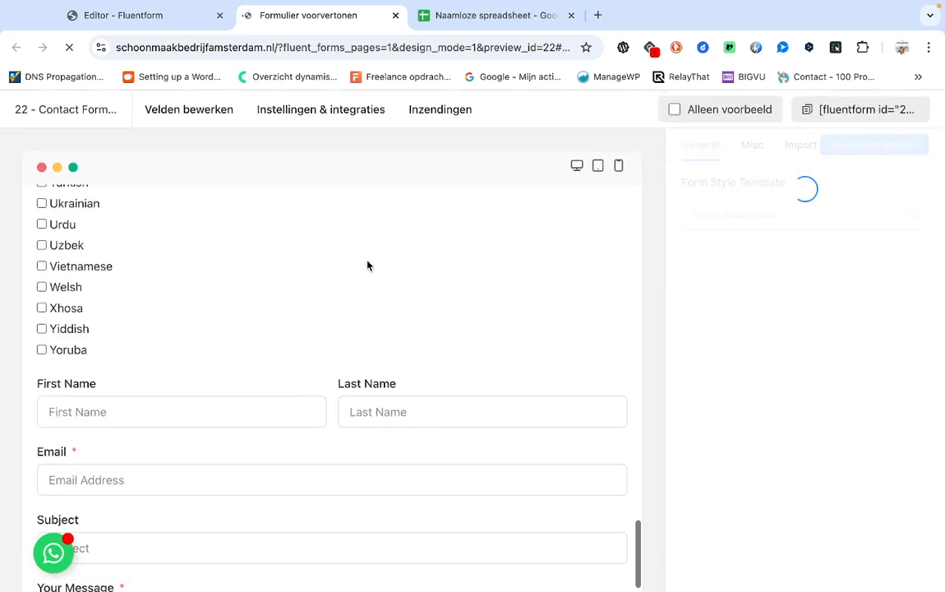
pyautogui.scroll(10, 367, 265)
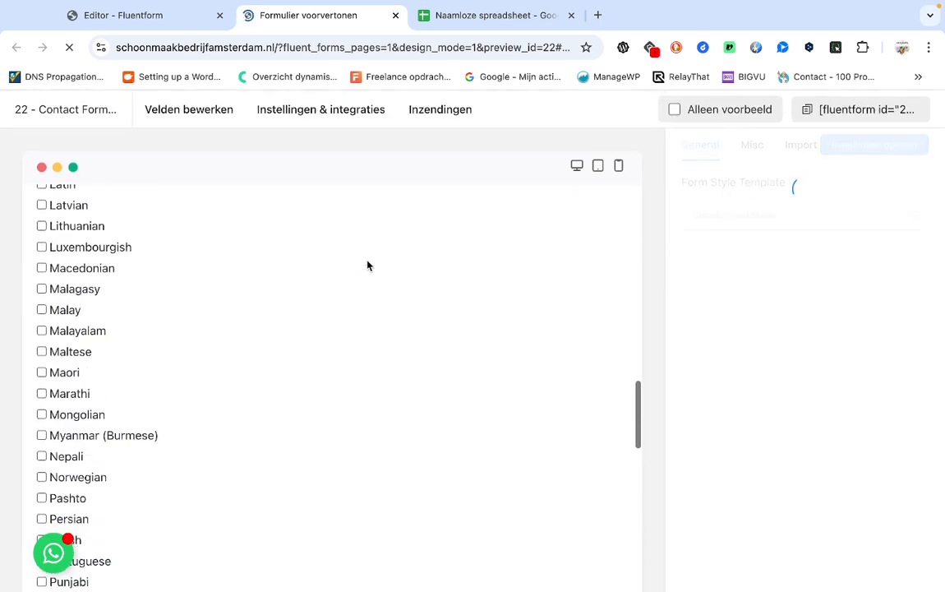
pyautogui.scroll(6, 367, 265)
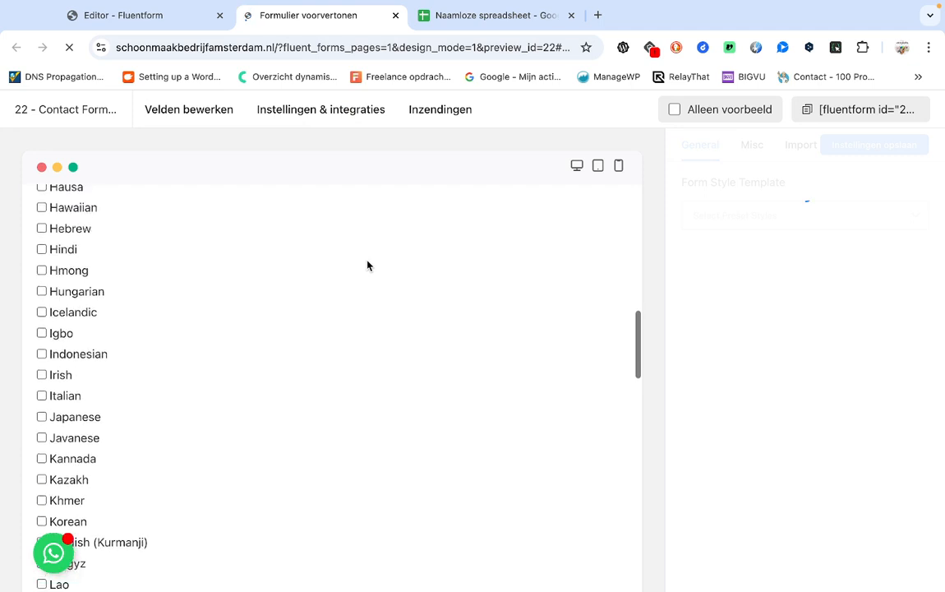
pyautogui.click(164, 15)
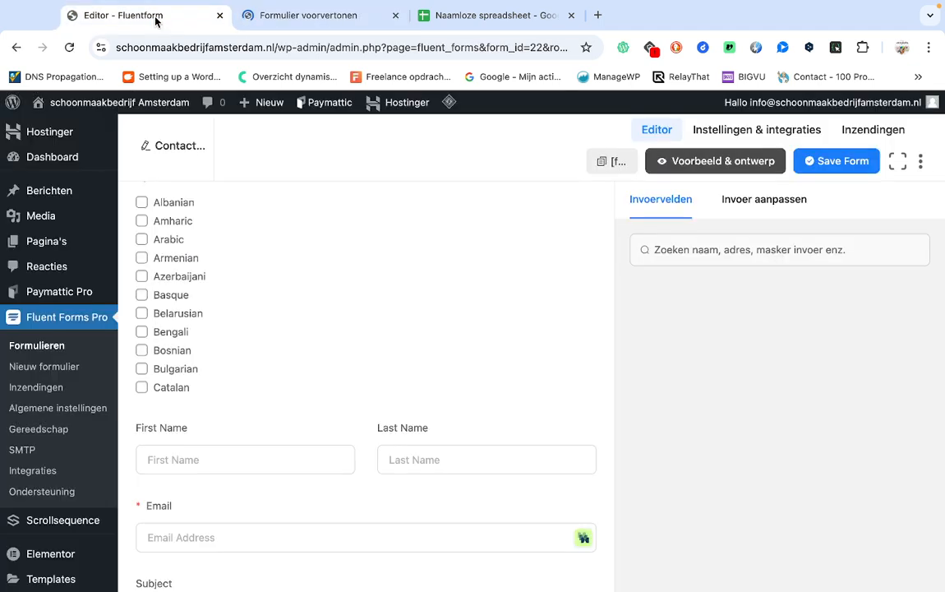
pyautogui.click(395, 16)
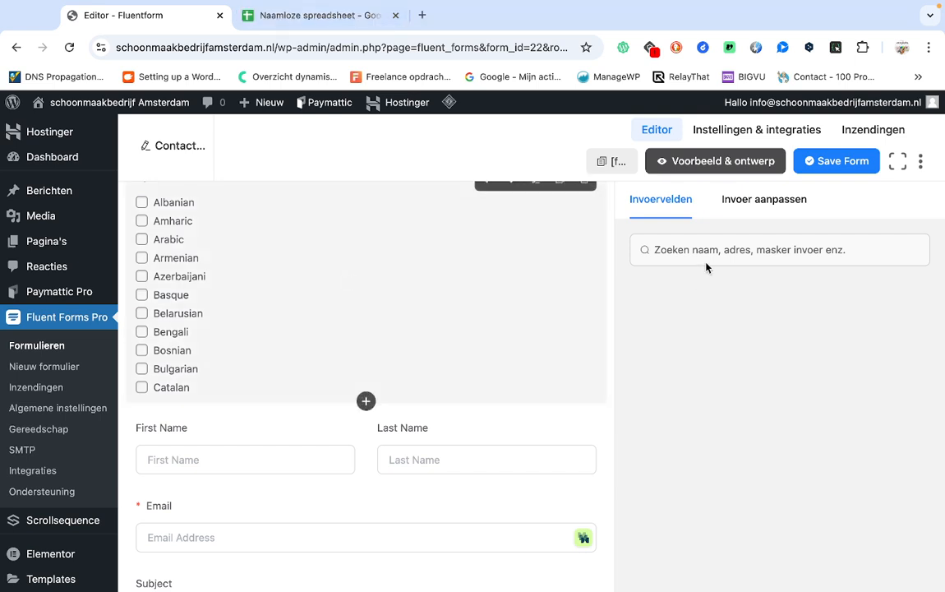
# - Set the Dynamic Field's type to Selecteer and save the form
pyautogui.scroll(-5, 287, 257)
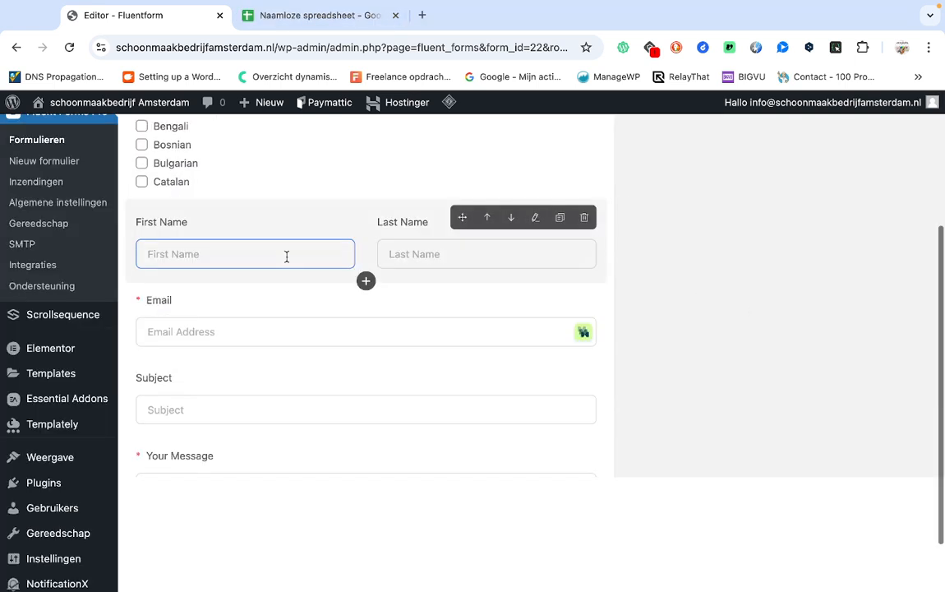
pyautogui.scroll(5, 287, 257)
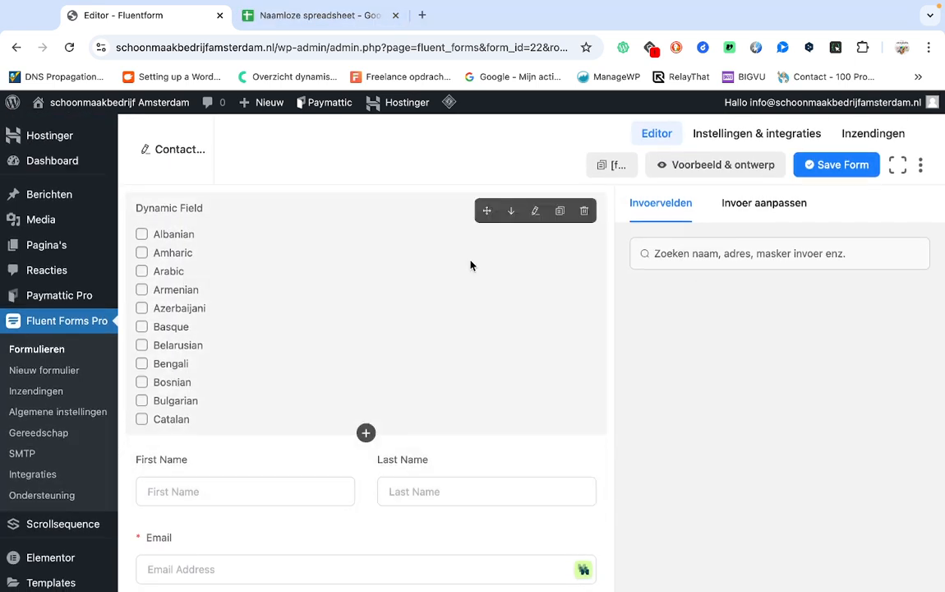
pyautogui.click(535, 211)
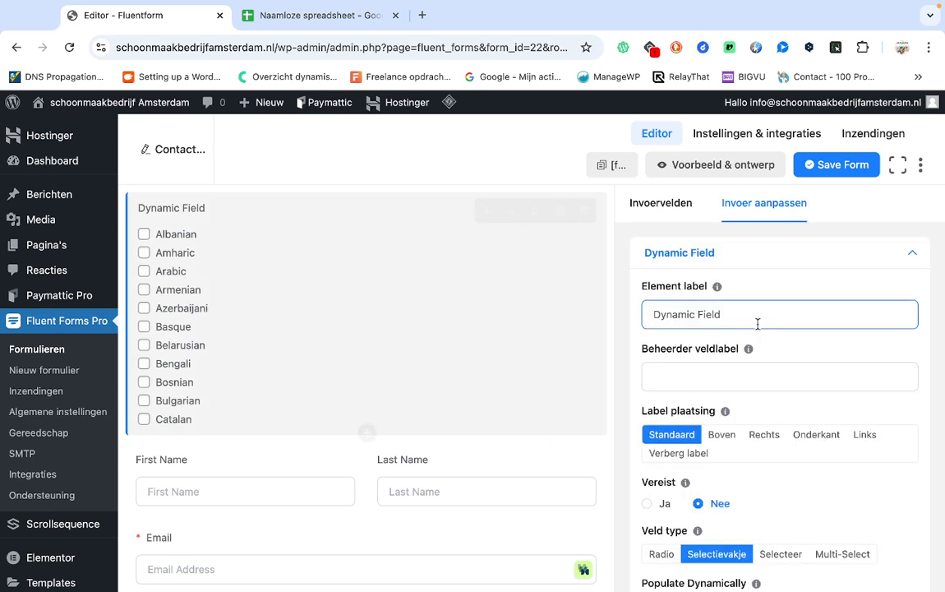
pyautogui.scroll(-2, 734, 369)
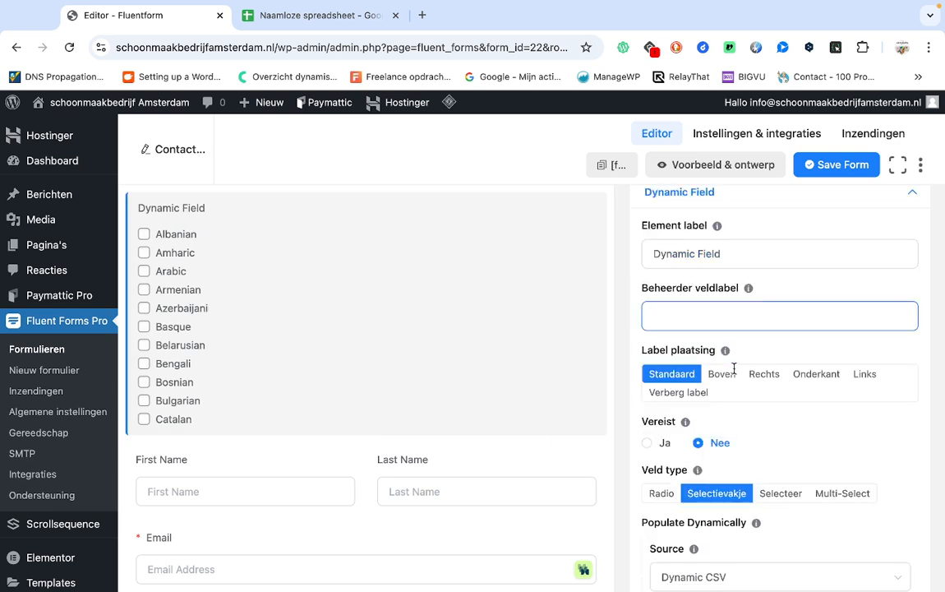
pyautogui.click(791, 480)
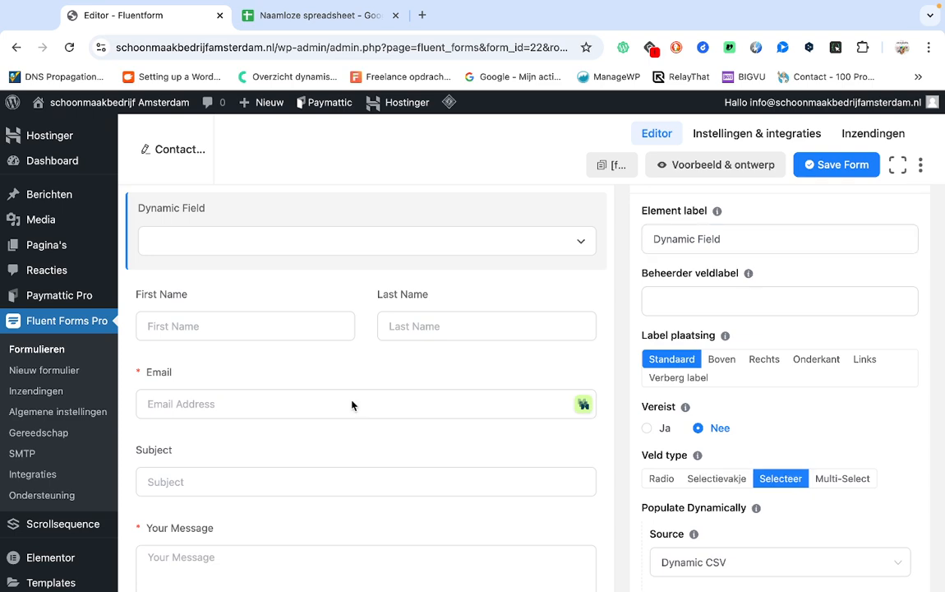
pyautogui.click(839, 169)
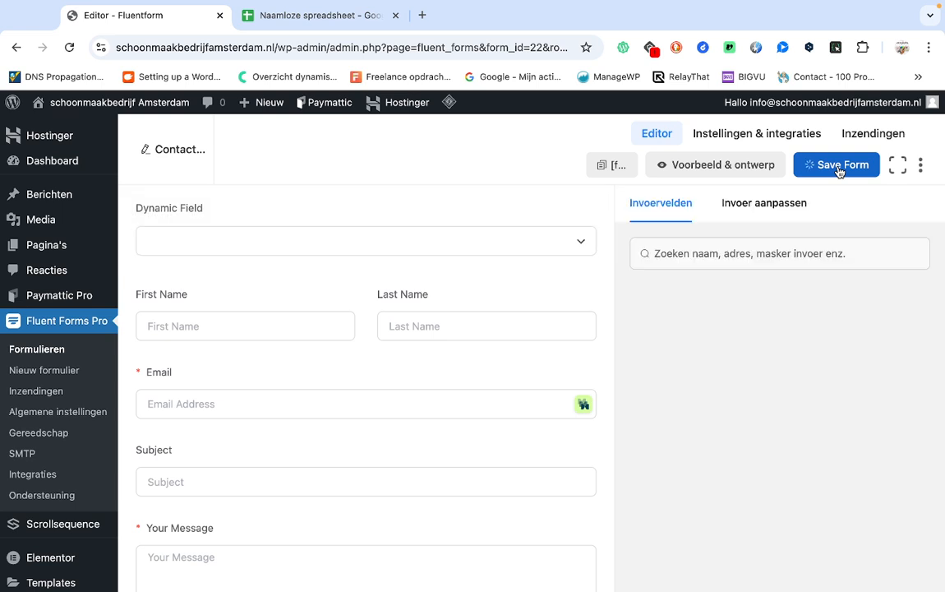
# - Preview the form, try picking Dutch from the Dynamic Field's language list and return to the editor
pyautogui.click(749, 168)
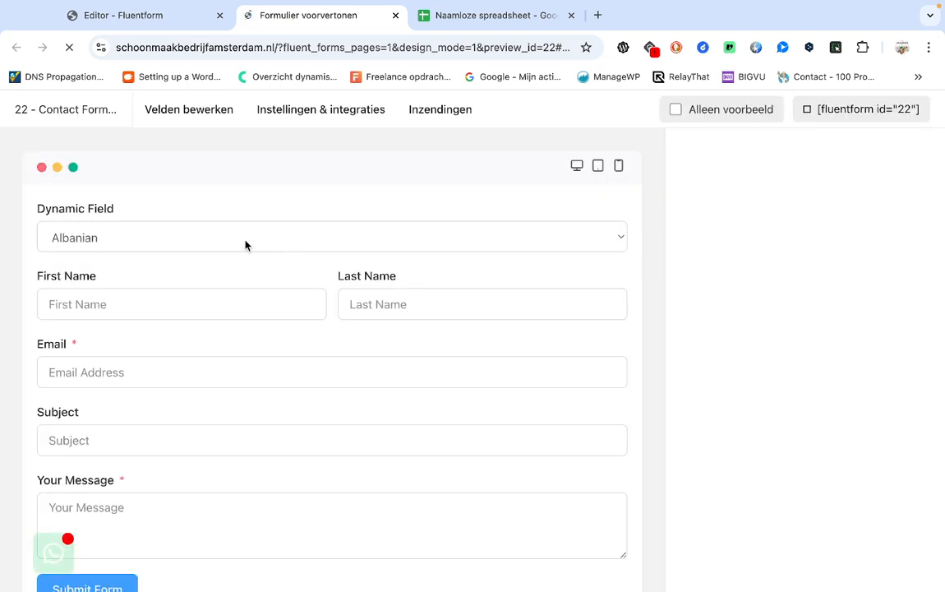
pyautogui.click(245, 244)
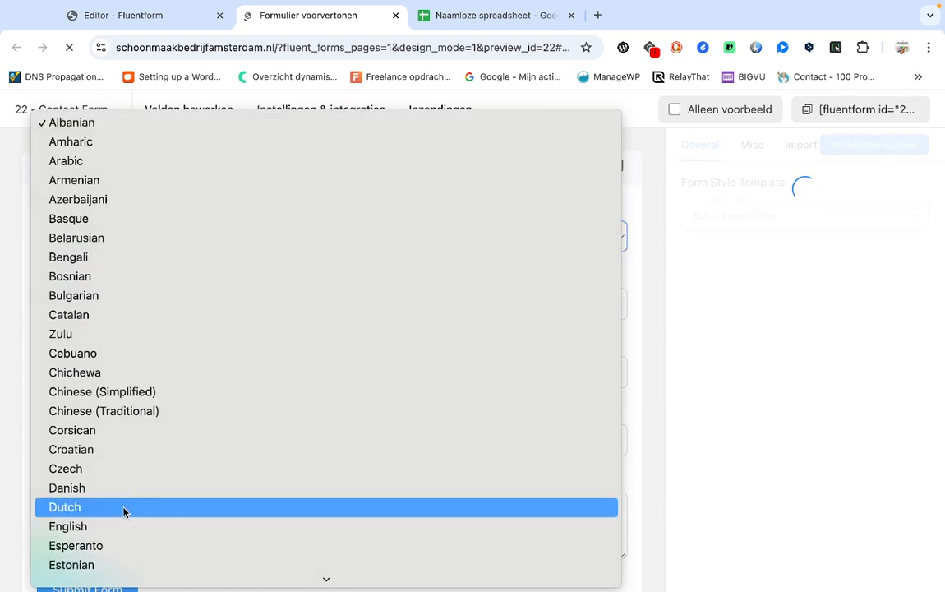
pyautogui.click(125, 509)
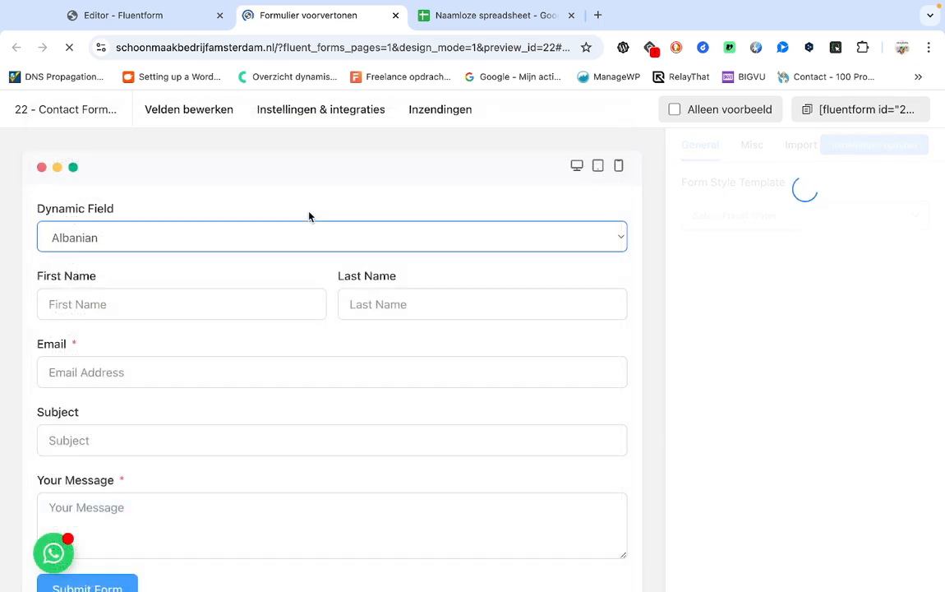
pyautogui.click(173, 15)
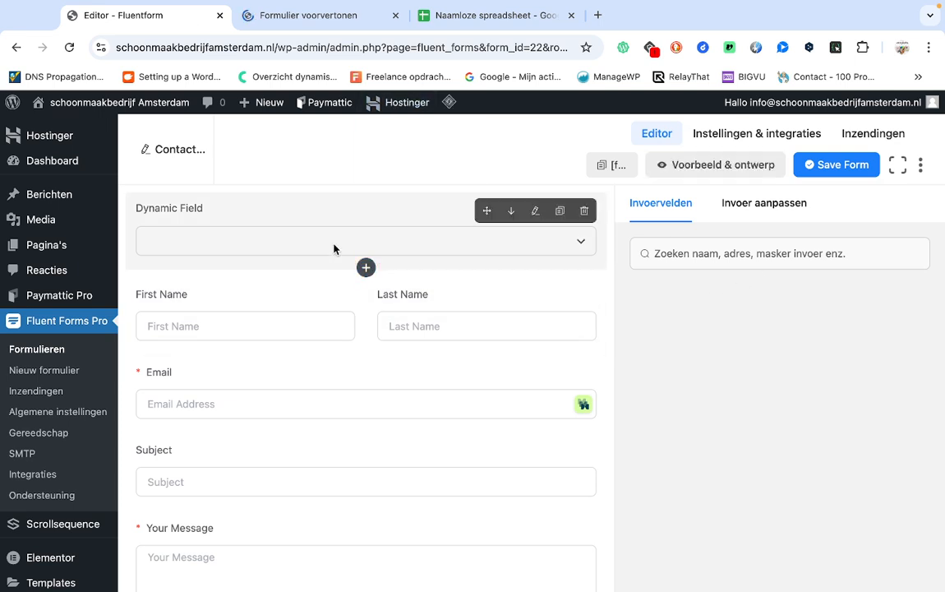
# - Look through the Dynamic Field's input settings, from its field type to the template mapping
pyautogui.click(335, 249)
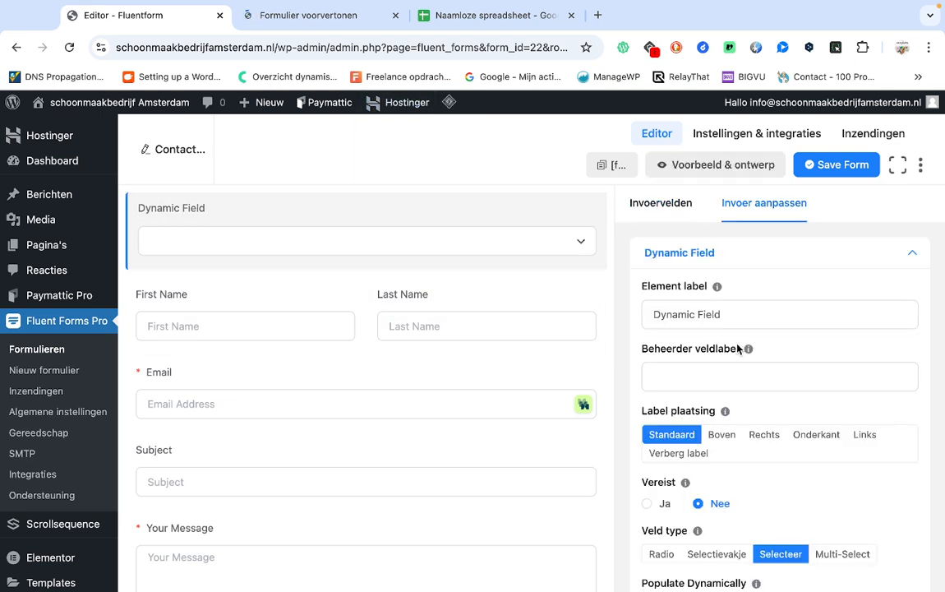
pyautogui.scroll(-2, 738, 349)
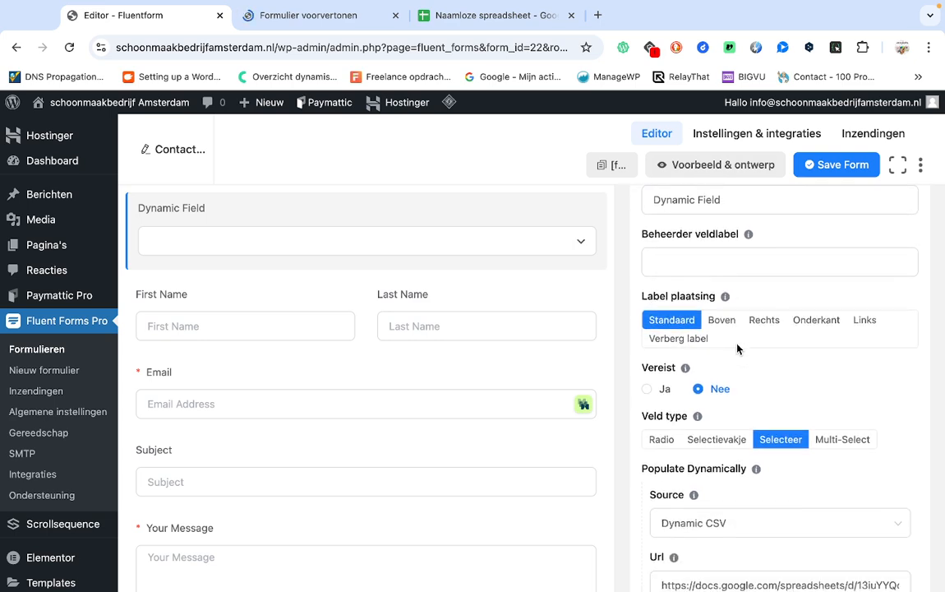
pyautogui.scroll(-1, 775, 448)
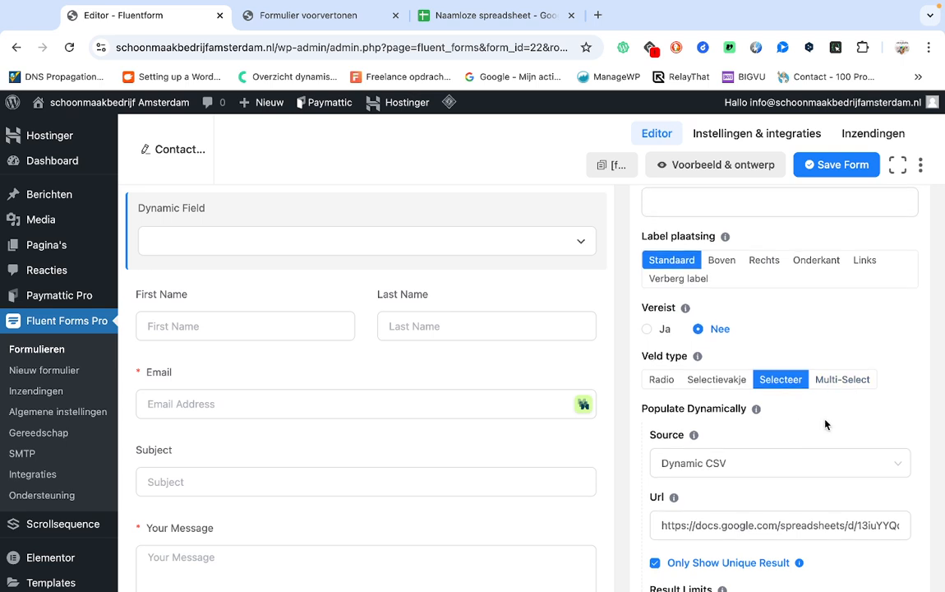
pyautogui.scroll(-2, 826, 422)
pyautogui.scroll(-2, 825, 424)
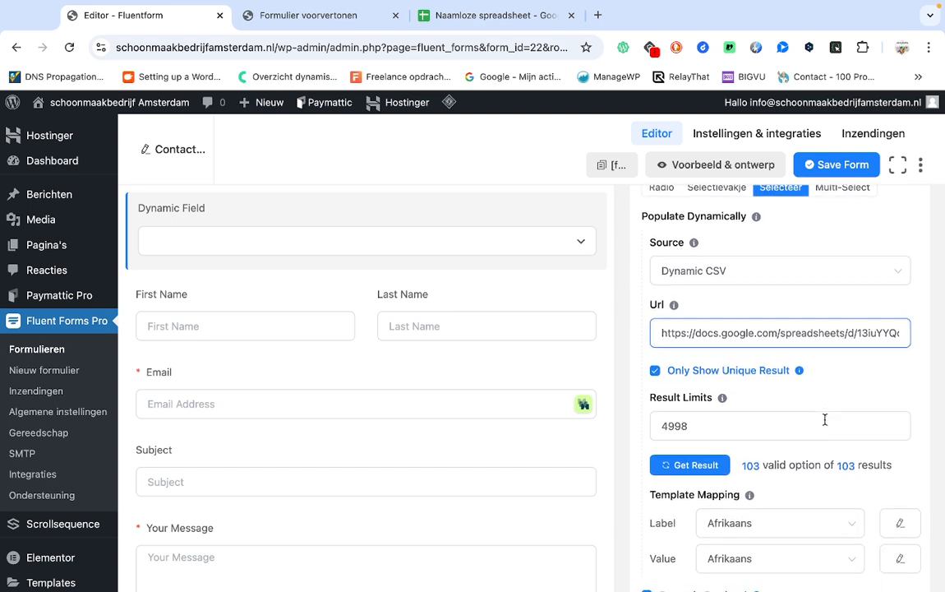
pyautogui.scroll(5, 823, 417)
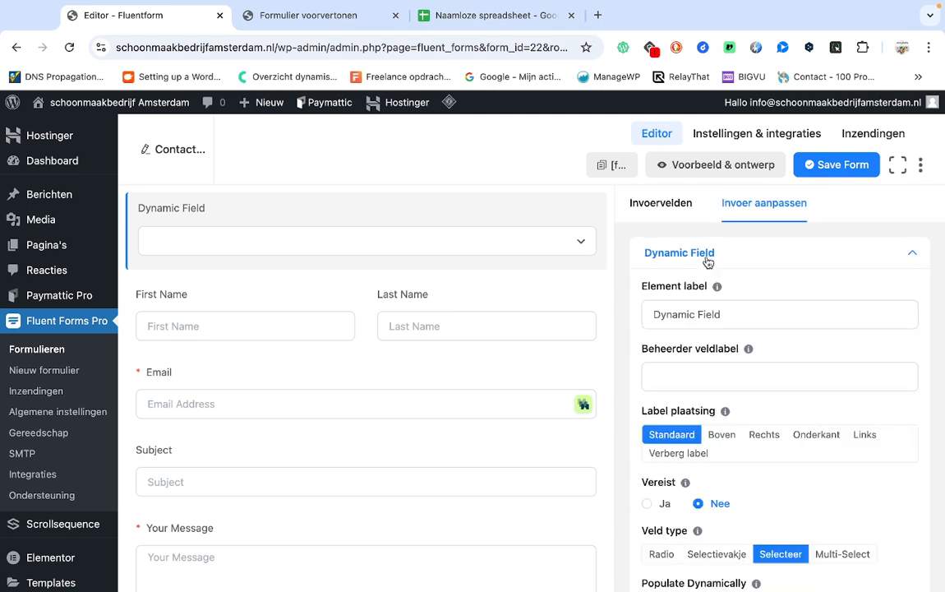
# - Search the available input fields for "sel" and add a Dropdown field to the form
pyautogui.click(672, 214)
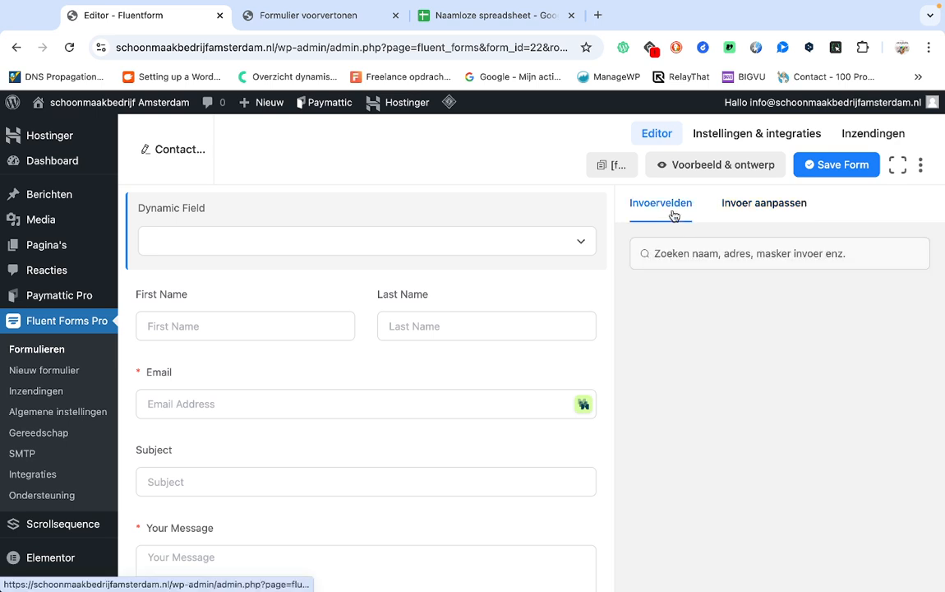
pyautogui.click(702, 251)
pyautogui.write('sel')
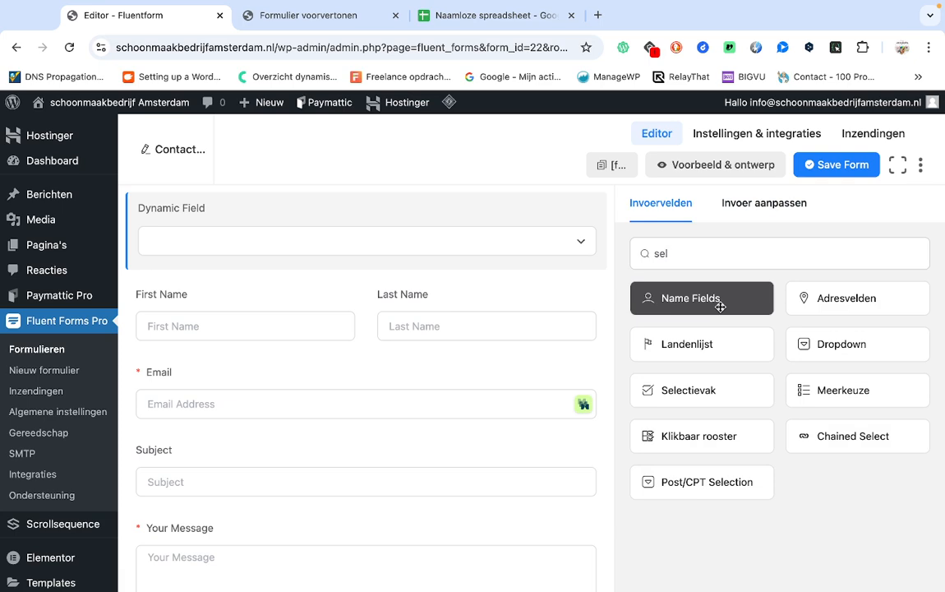
pyautogui.click(834, 351)
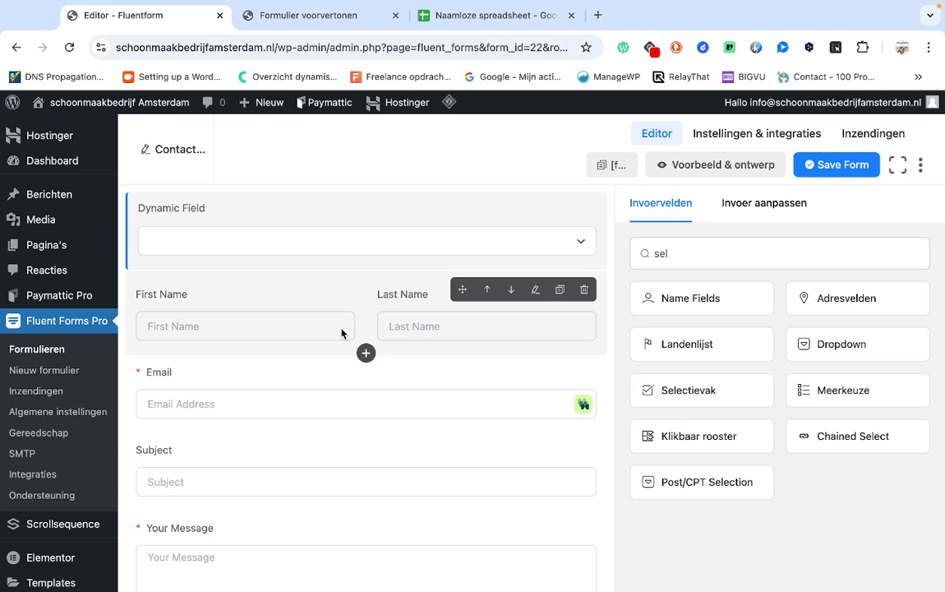
# - Turn on Inschakelen doorzoekbare slimme opties for the Dropdown field below Your Message
pyautogui.scroll(-4, 342, 332)
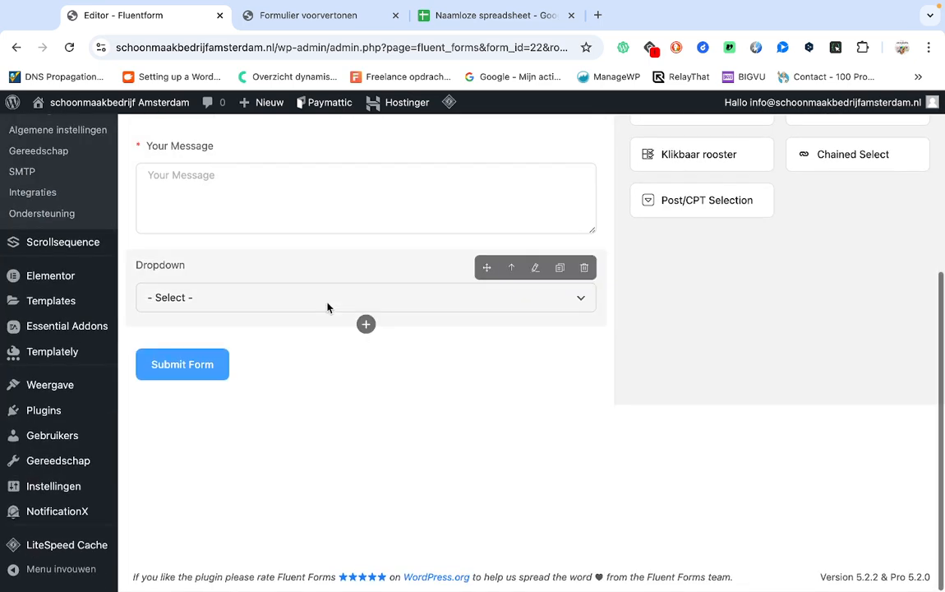
pyautogui.click(327, 300)
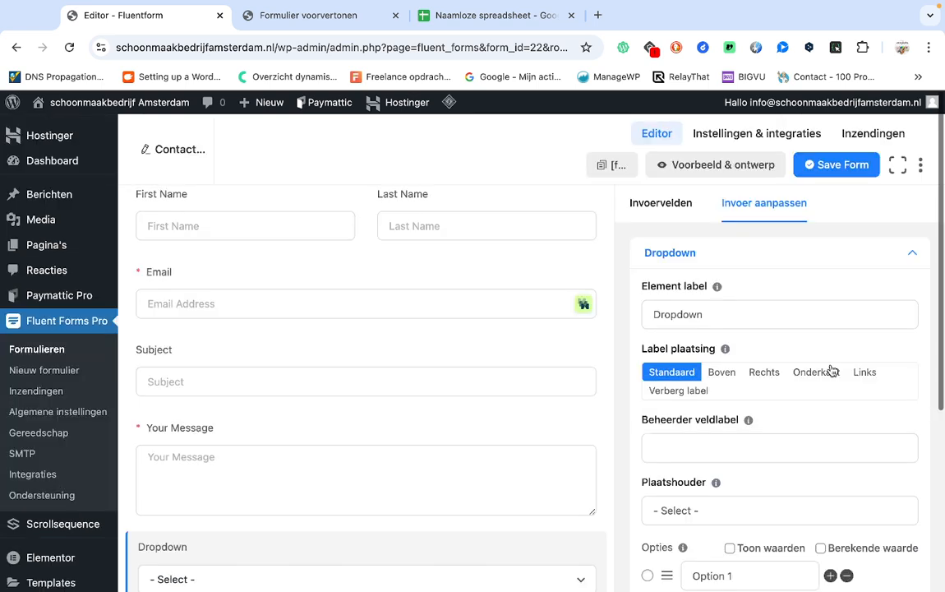
pyautogui.scroll(-5, 832, 372)
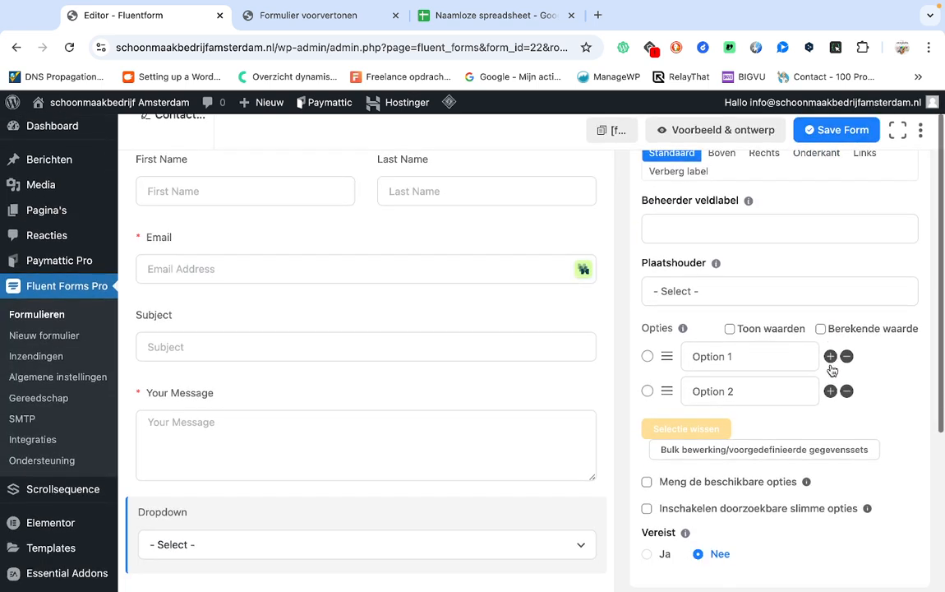
pyautogui.scroll(-1, 832, 372)
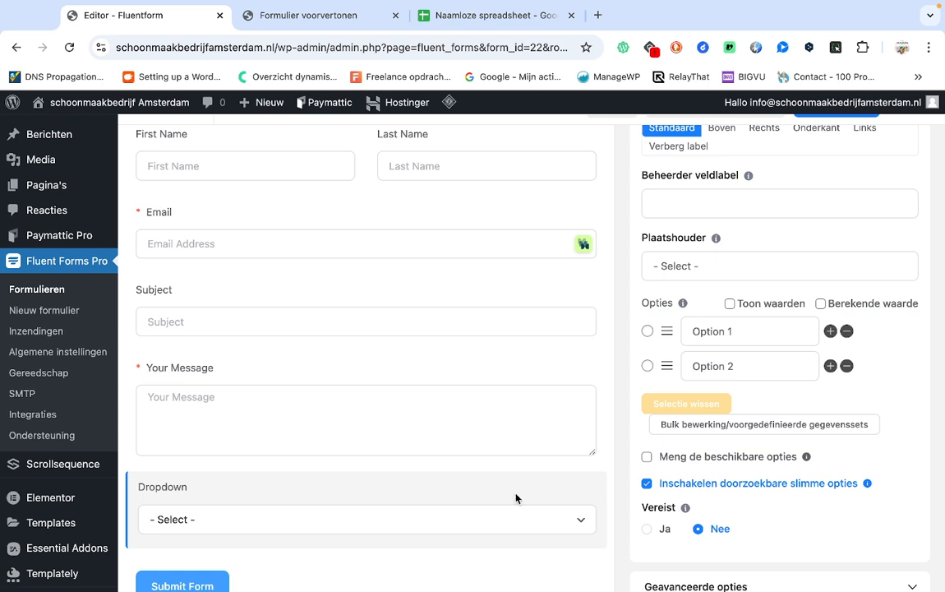
pyautogui.moveTo(564, 386)
pyautogui.scroll(5, 732, 249)
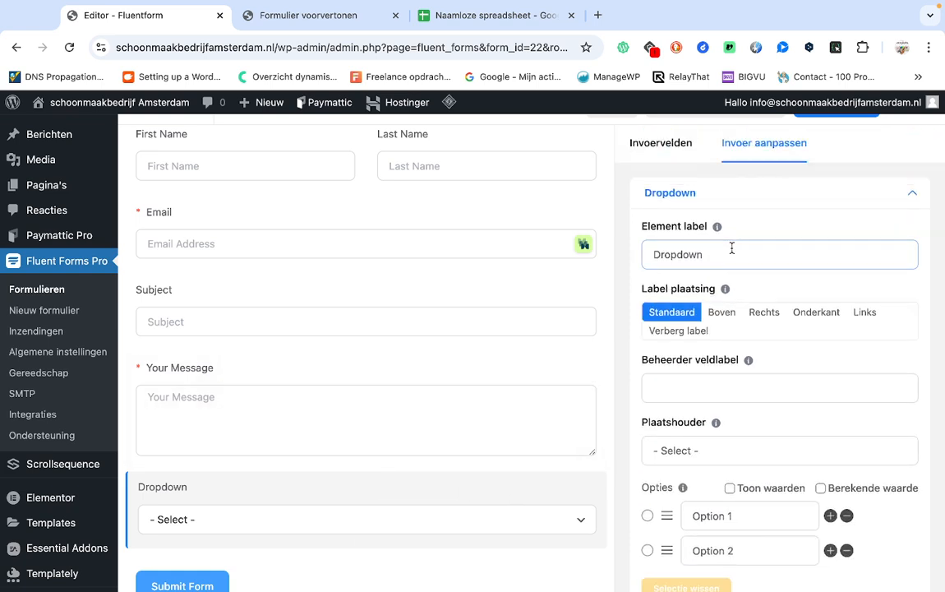
pyautogui.scroll(2, 826, 162)
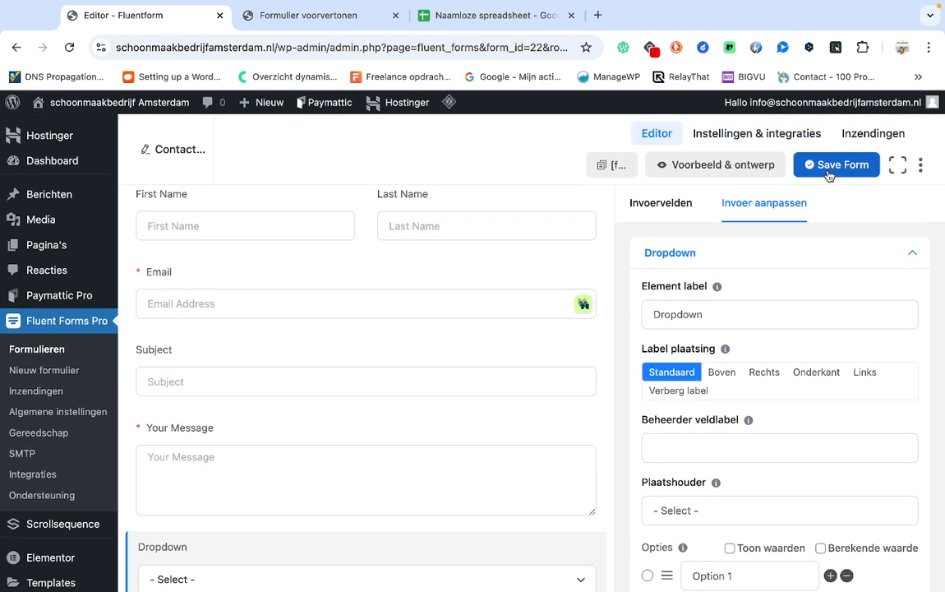
# - Turn on Enable Searchable Smart Options for the Dynamic Field
pyautogui.scroll(2, 289, 227)
pyautogui.click(288, 233)
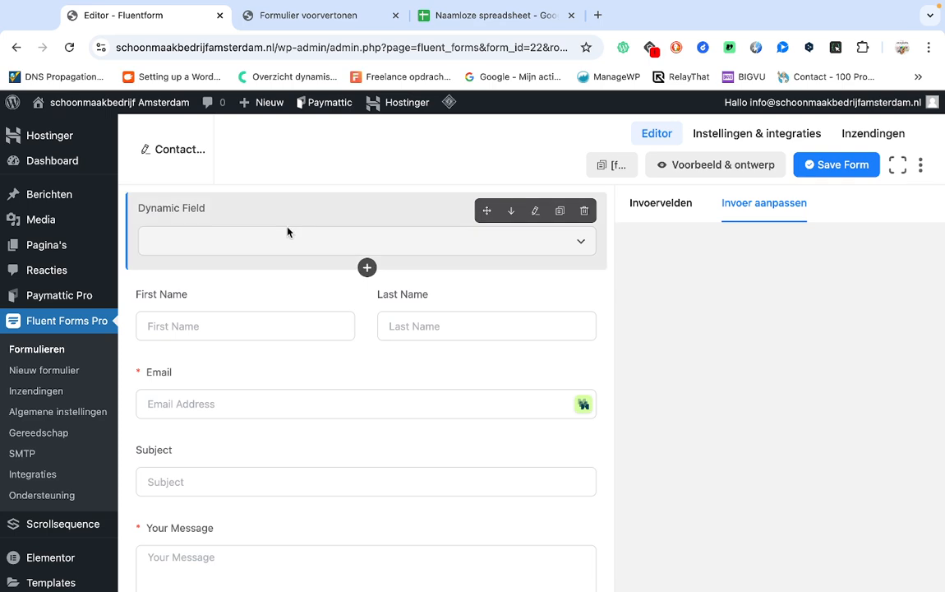
pyautogui.scroll(-5, 810, 411)
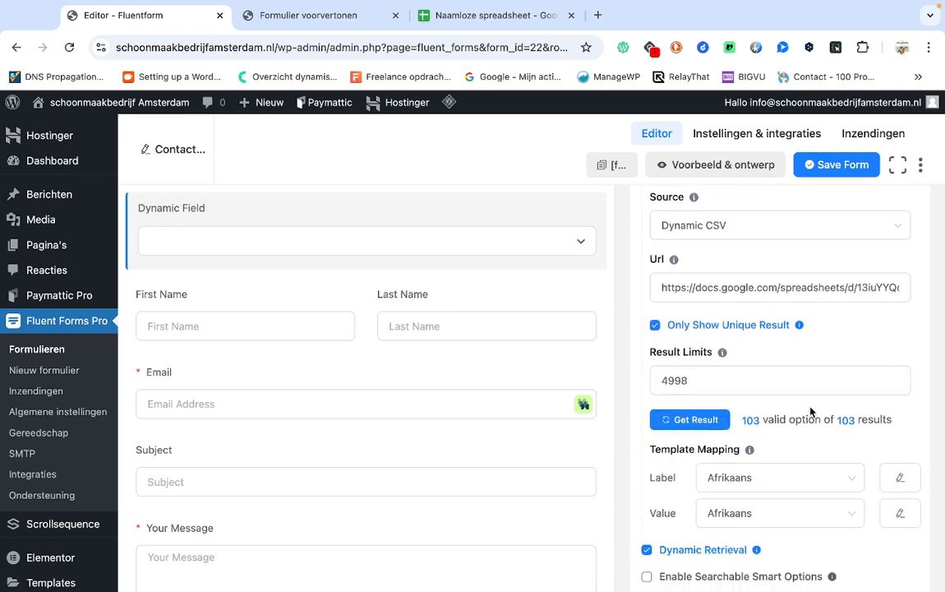
pyautogui.scroll(-2, 787, 485)
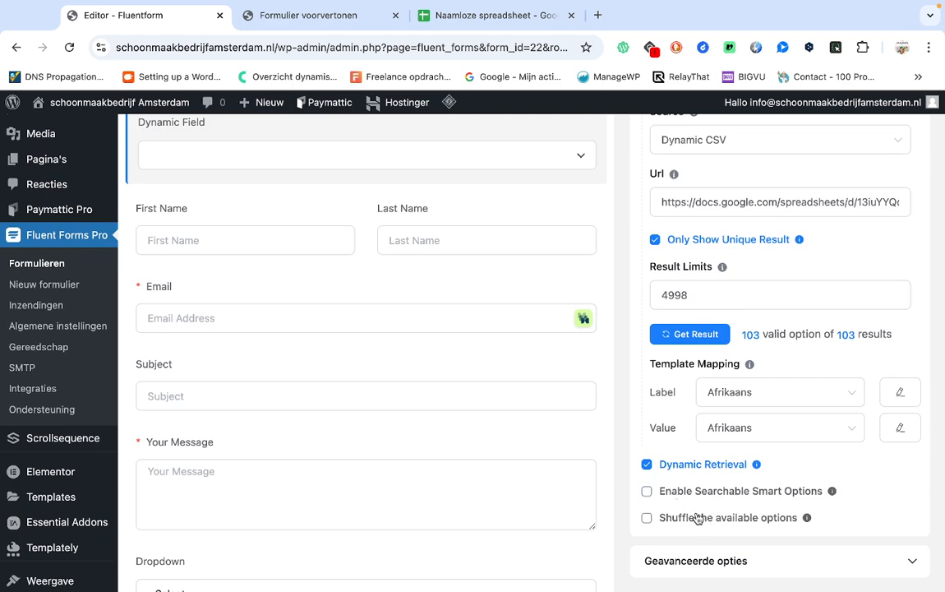
pyautogui.click(647, 491)
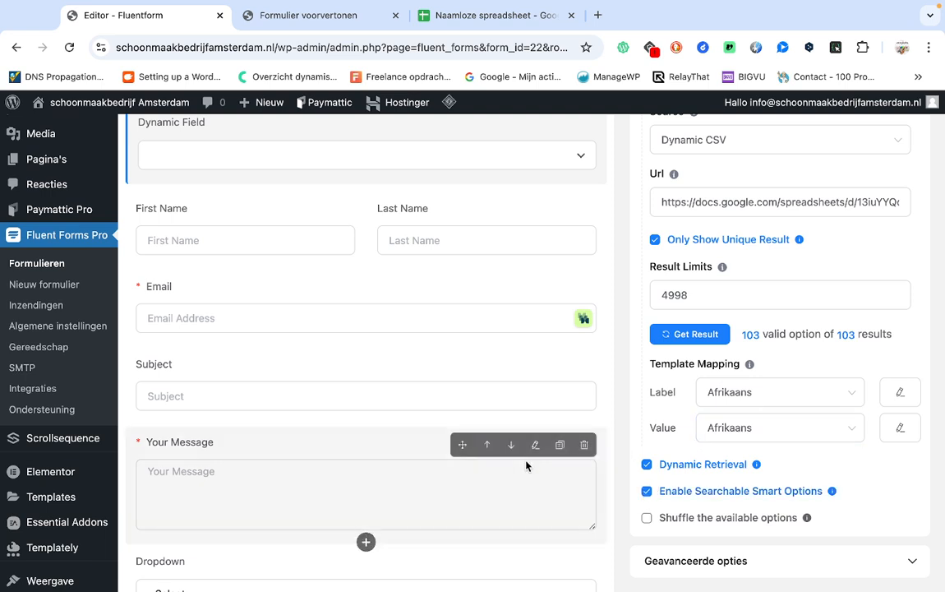
# - Delete the Dropdown field below Your Message and save the form
pyautogui.click(584, 563)
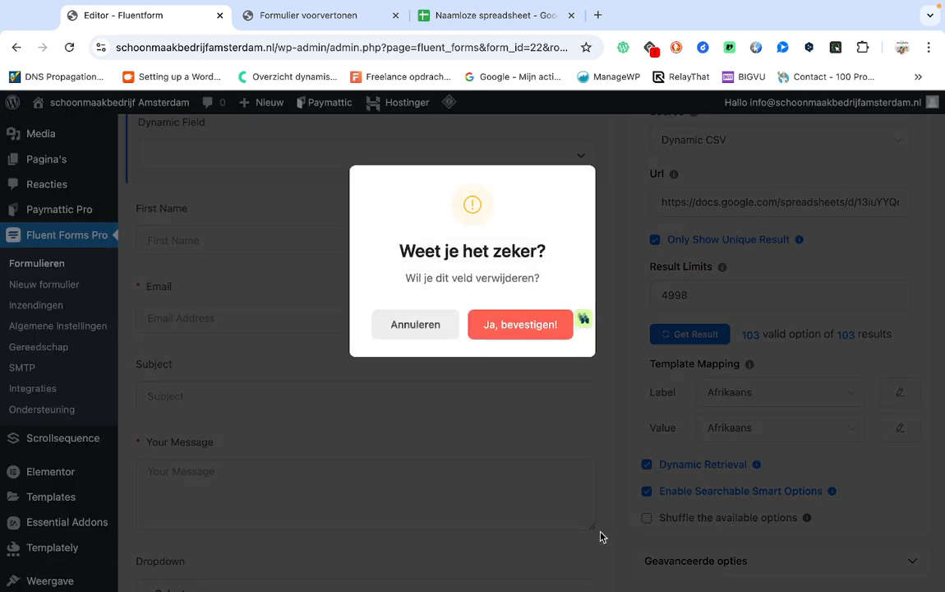
pyautogui.click(542, 325)
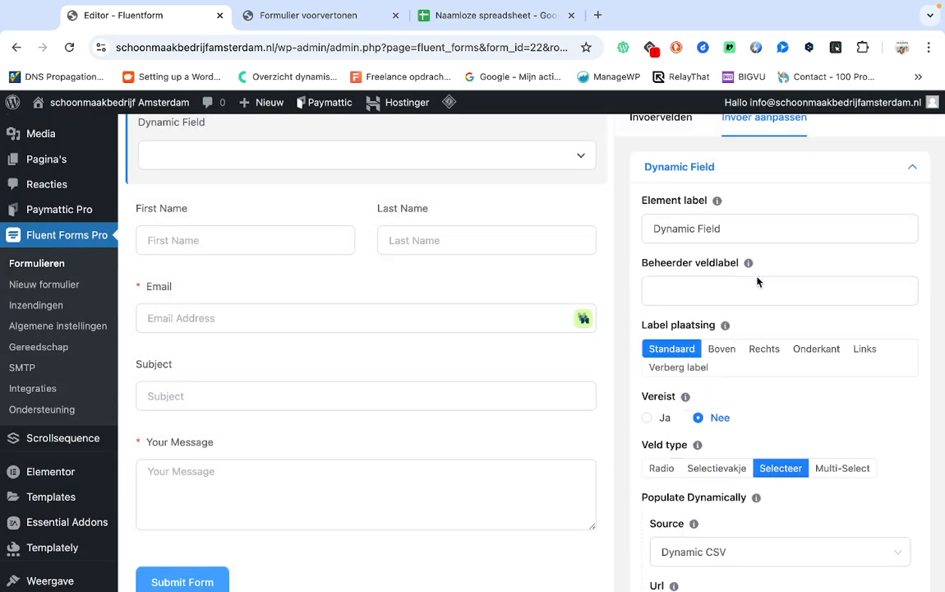
pyautogui.scroll(2, 810, 226)
pyautogui.click(835, 165)
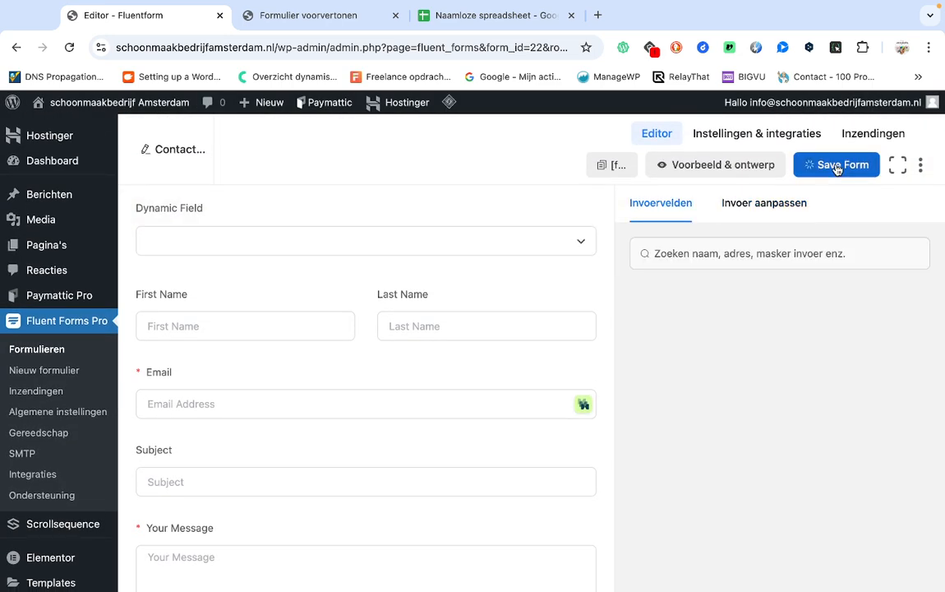
# - Open the form preview, search the Dynamic Field list for "dut" and choose Dutch
pyautogui.click(723, 166)
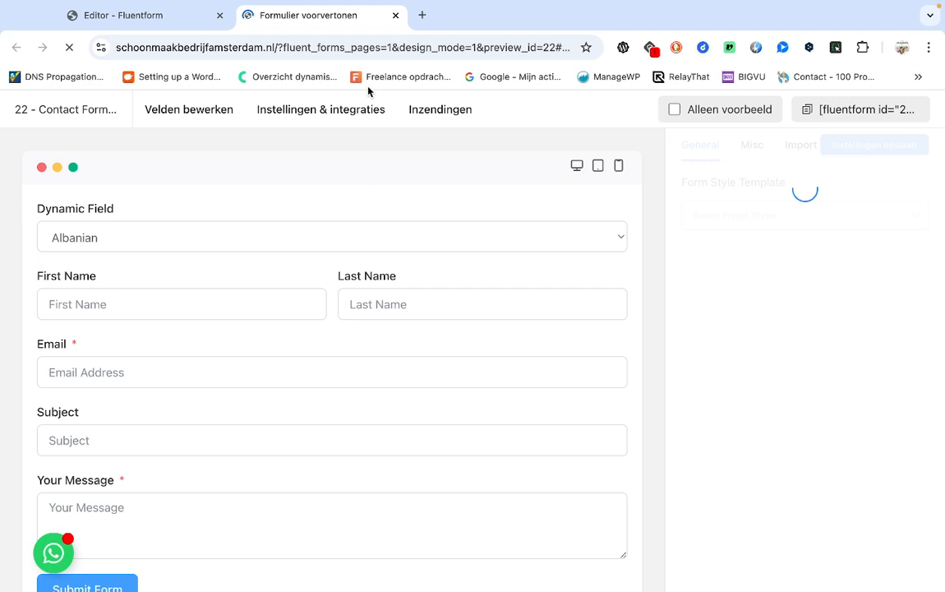
pyautogui.click(300, 222)
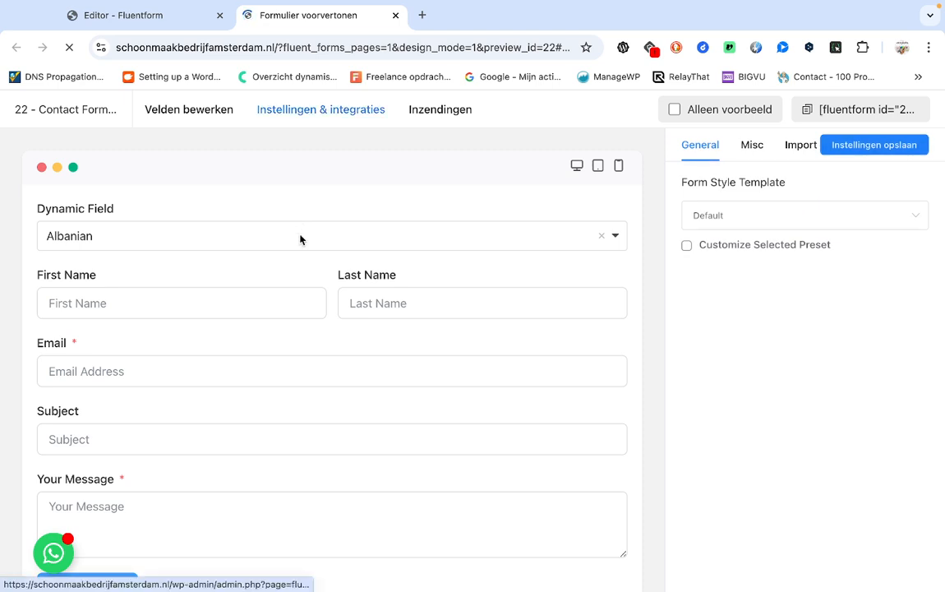
pyautogui.click(296, 238)
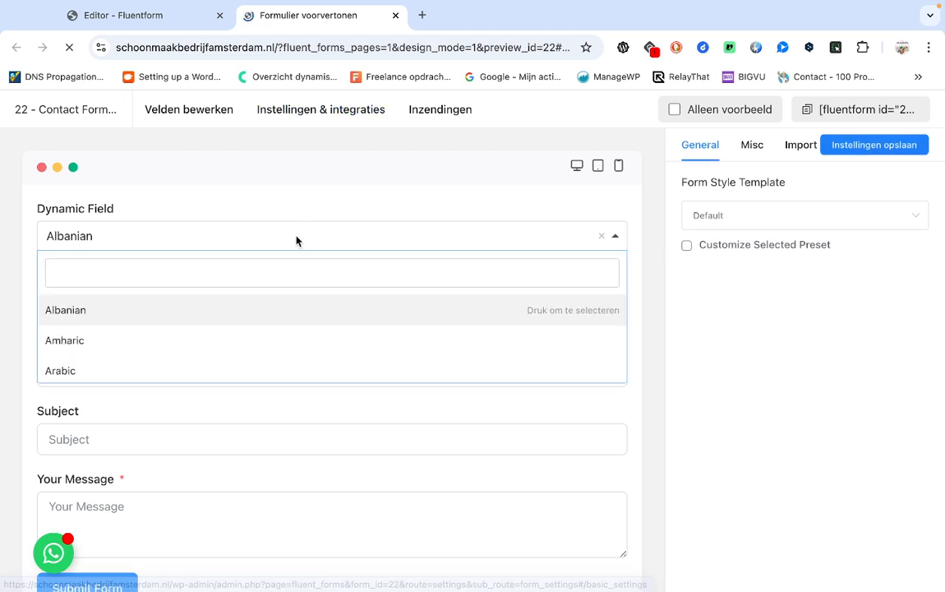
pyautogui.write('dut')
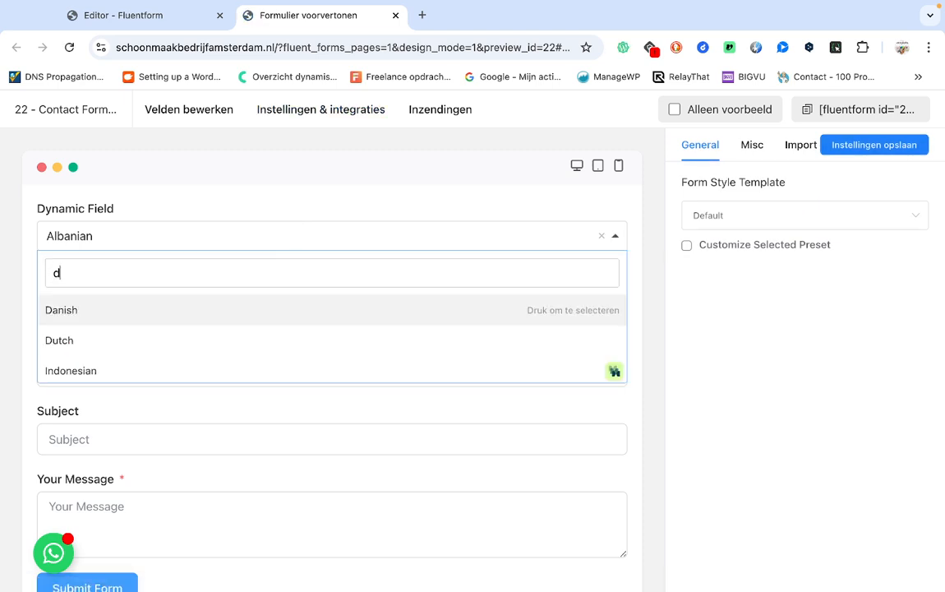
pyautogui.click(246, 317)
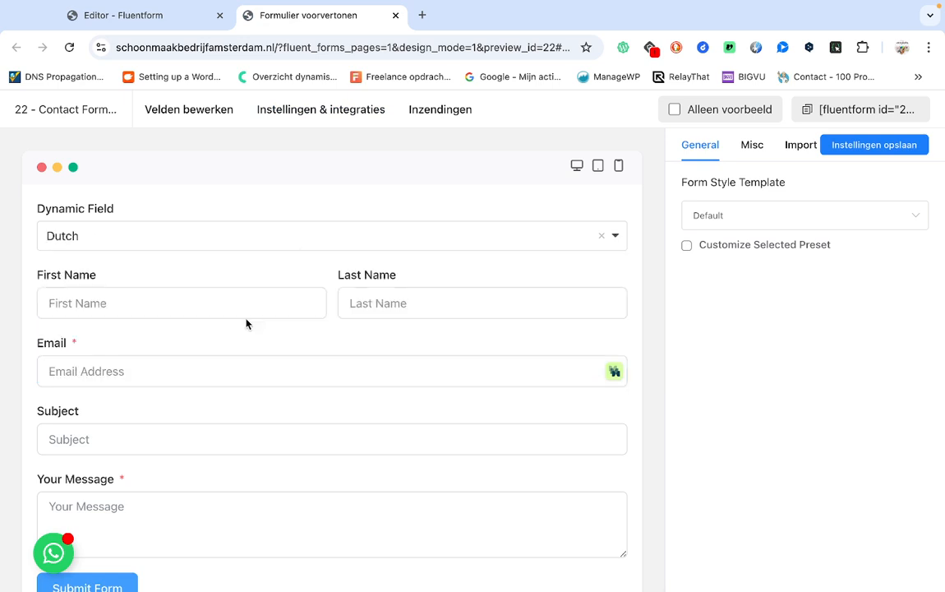
# - Return to the form editor, search the available input fields for "foto" and clear the search
pyautogui.click(158, 25)
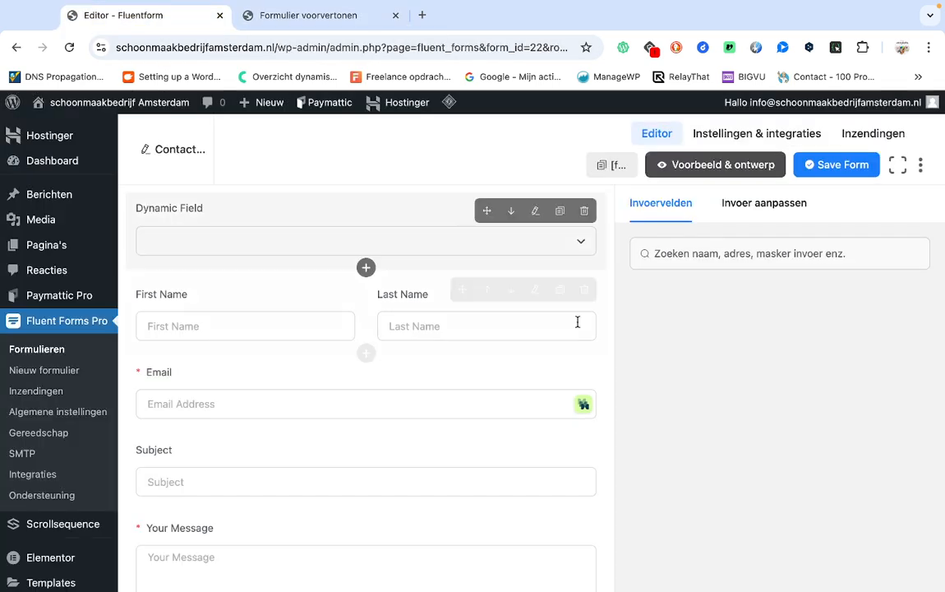
pyautogui.scroll(-1, 565, 330)
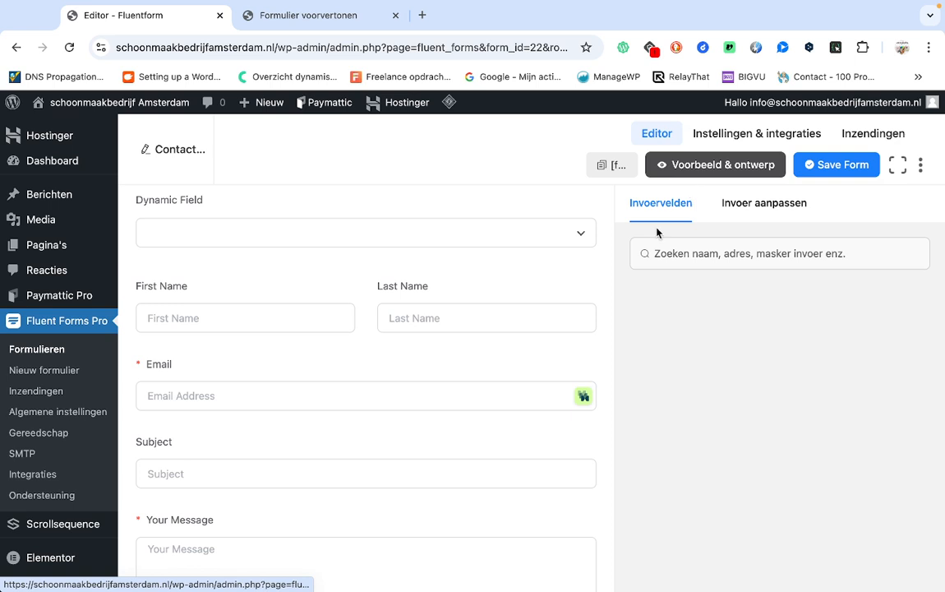
pyautogui.click(678, 210)
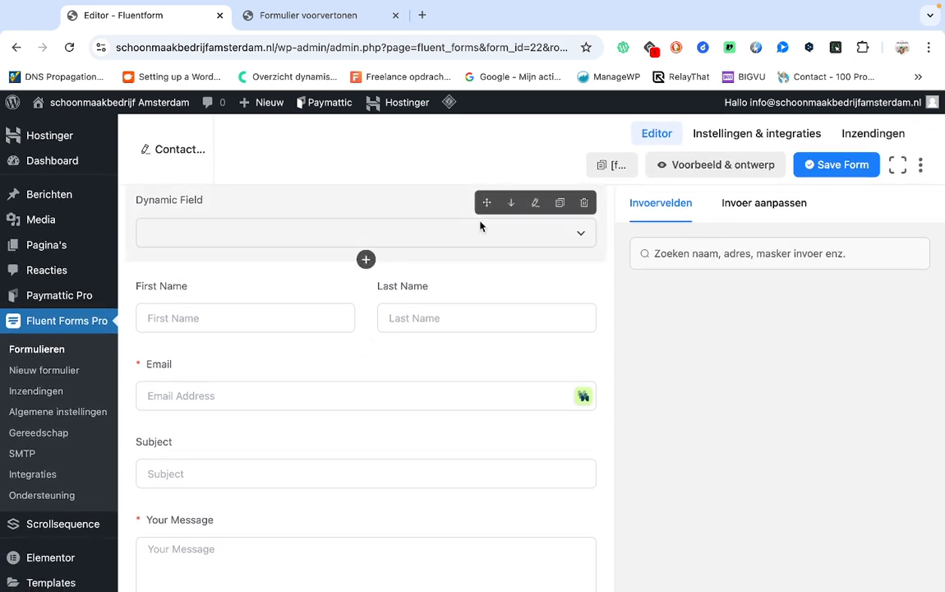
pyautogui.click(481, 226)
pyautogui.click(670, 206)
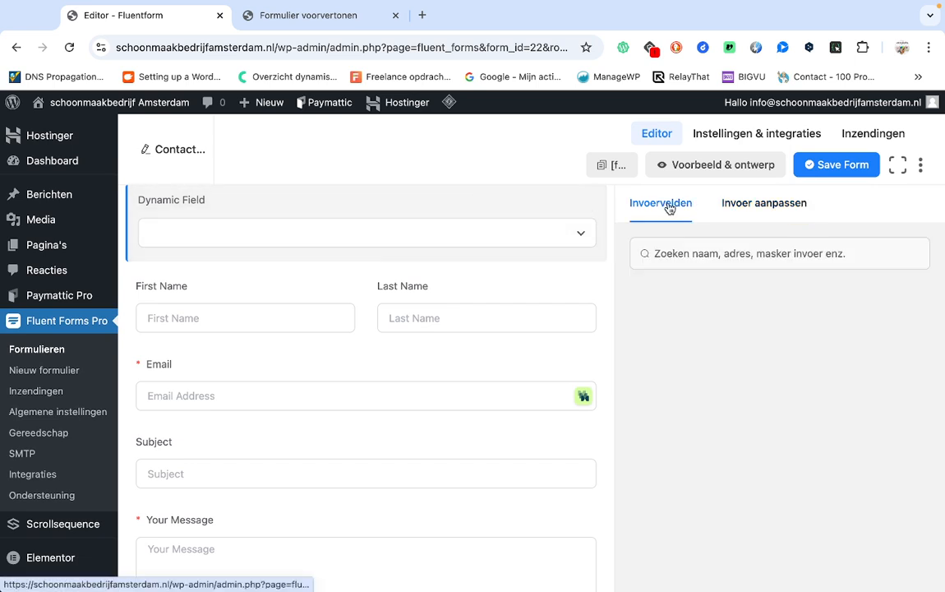
pyautogui.click(688, 253)
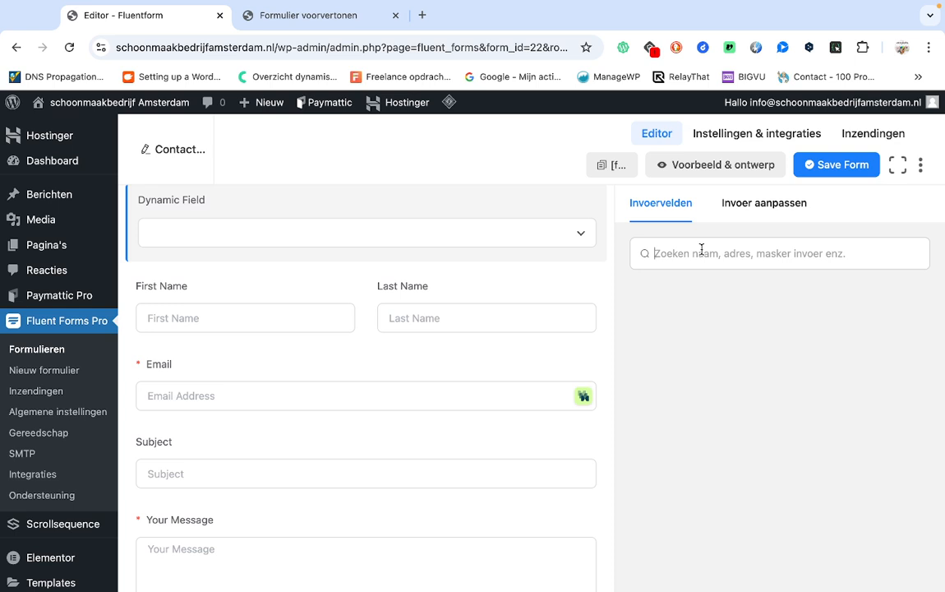
pyautogui.write('fot')
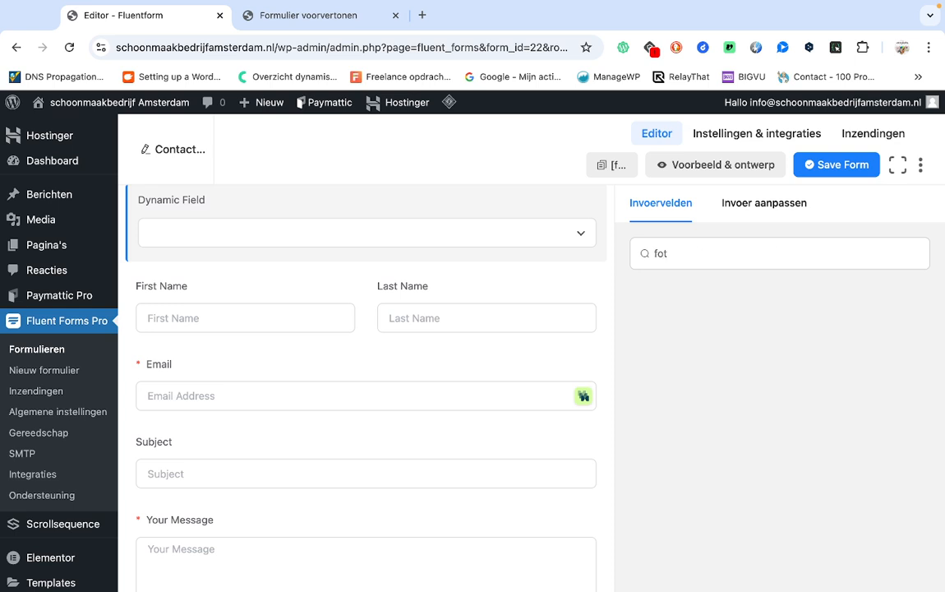
pyautogui.write('o')
pyautogui.press('BackSpace')
pyautogui.press('BackSpace')
pyautogui.press('BackSpace')
pyautogui.press('BackSpace')
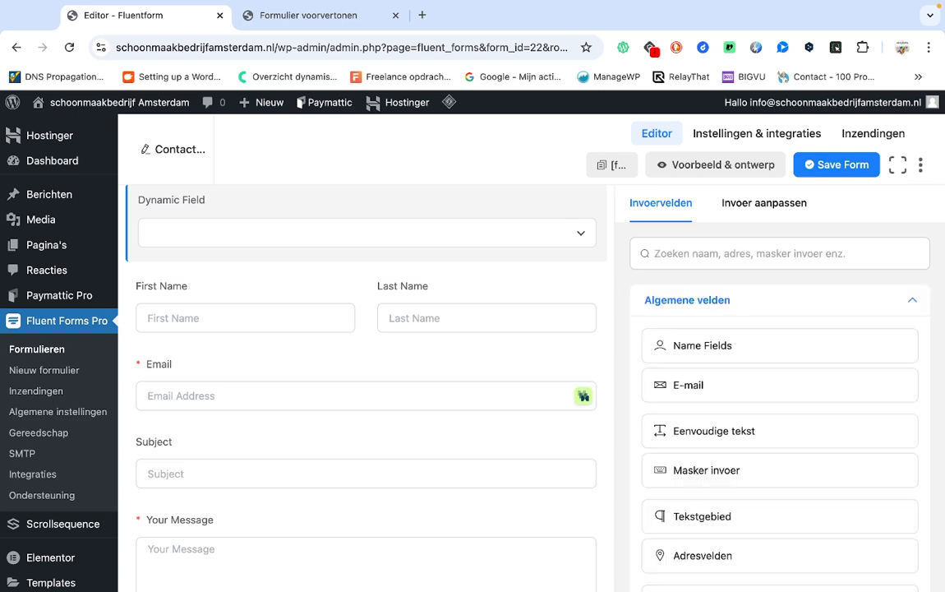
# - Add a Bestand Upload field to the form below Your Message
pyautogui.scroll(-5, 768, 438)
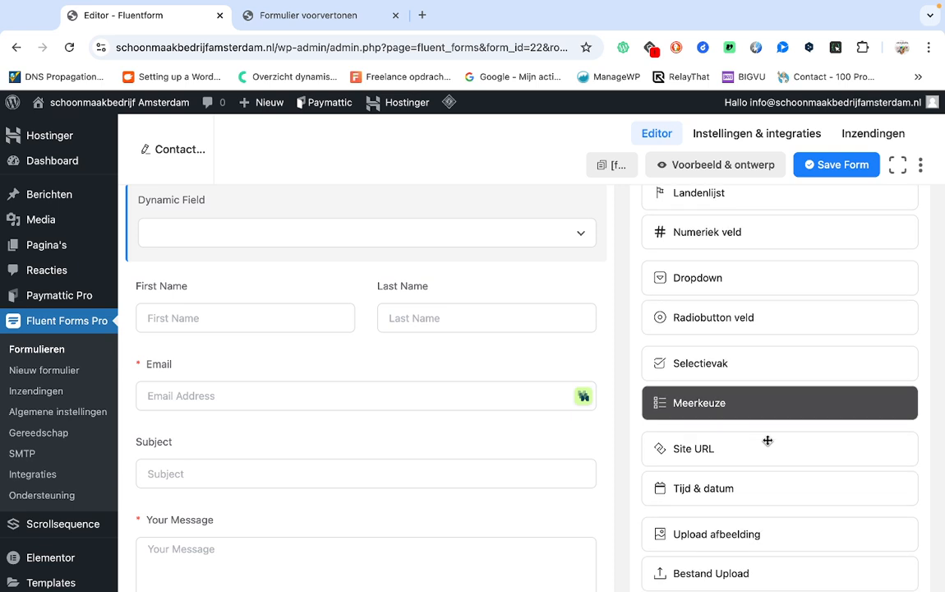
pyautogui.scroll(-2, 767, 441)
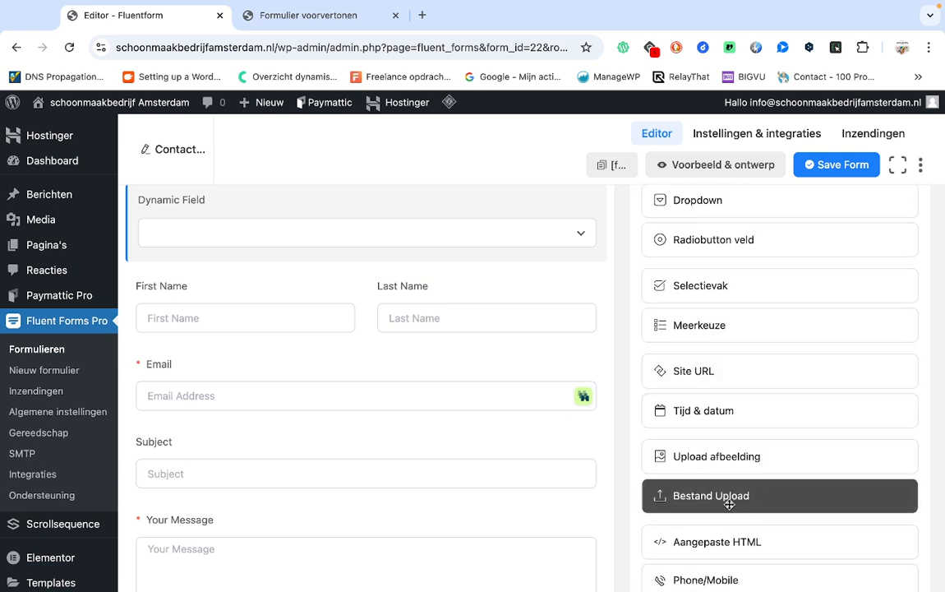
pyautogui.click(728, 498)
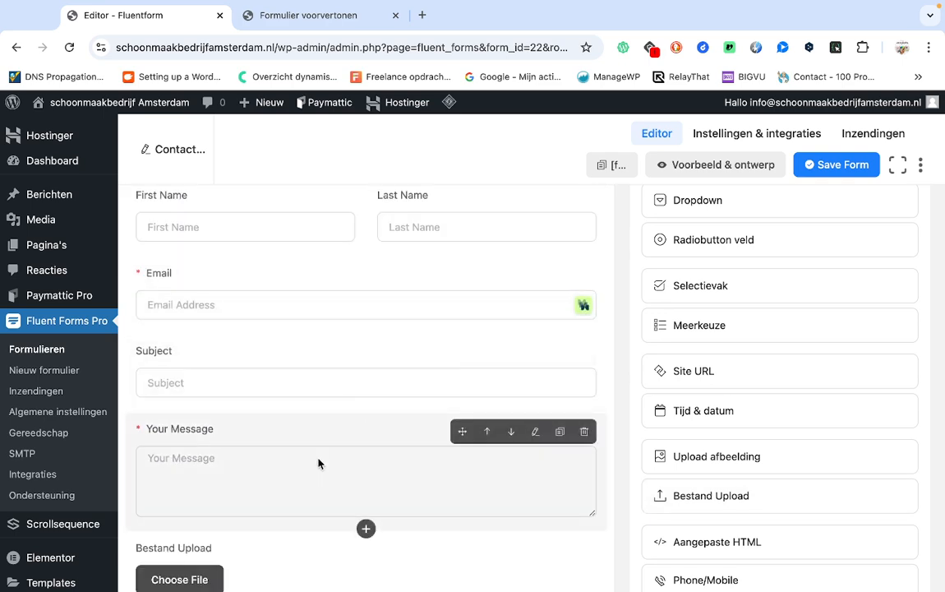
# - Set the Bestand Upload field's Interface upload knop option to Dropzone
pyautogui.click(306, 552)
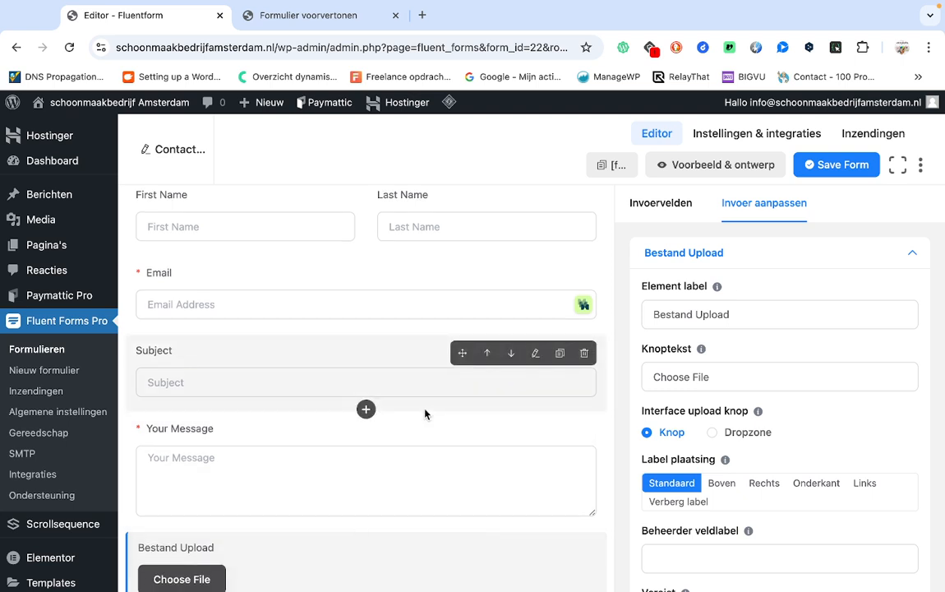
pyautogui.scroll(-1, 707, 380)
pyautogui.click(713, 380)
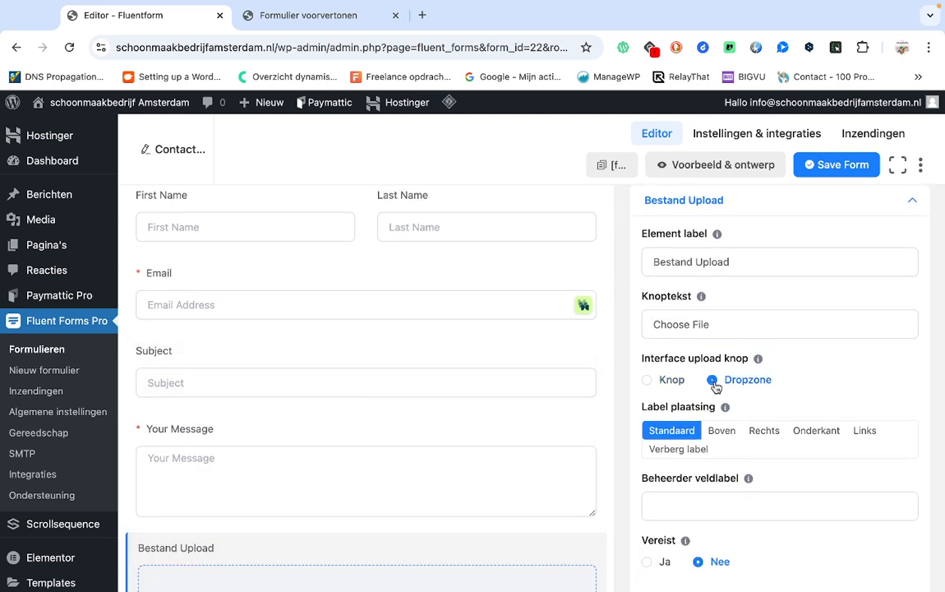
pyautogui.scroll(-1, 519, 386)
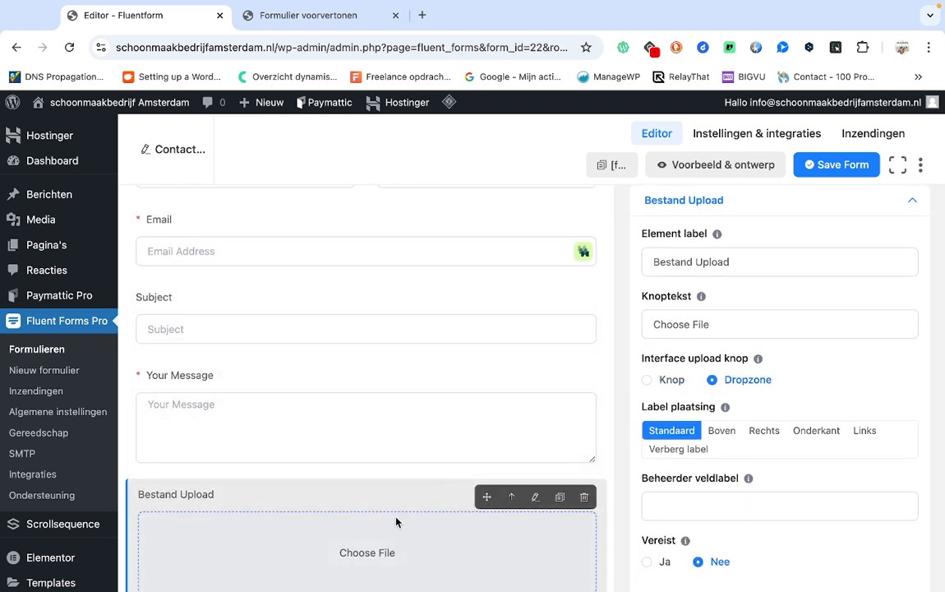
# - Set Maximum aantal bestanden to 5 for the Bestand Upload field
pyautogui.scroll(-2, 384, 553)
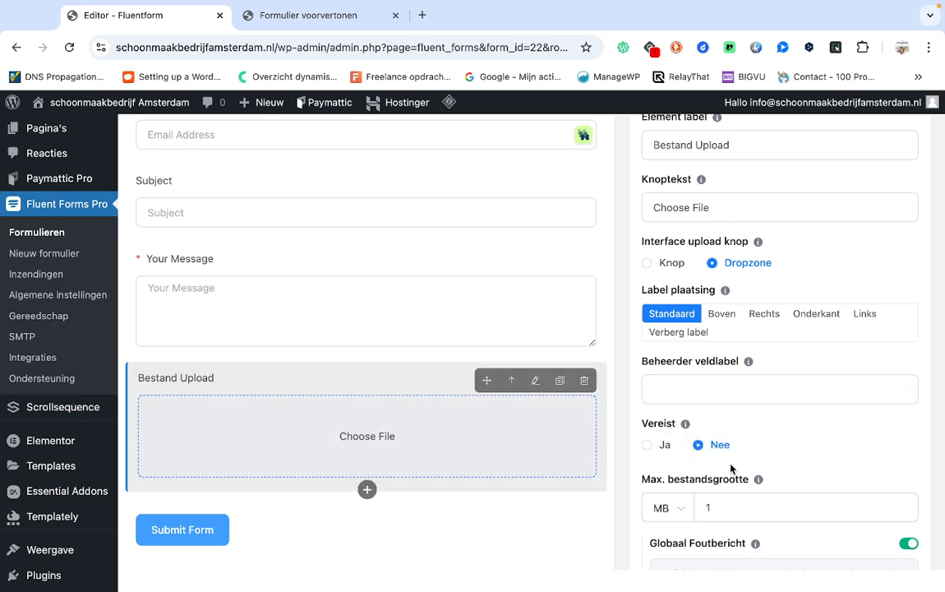
pyautogui.click(728, 506)
pyautogui.scroll(-2, 729, 503)
pyautogui.scroll(-4, 729, 503)
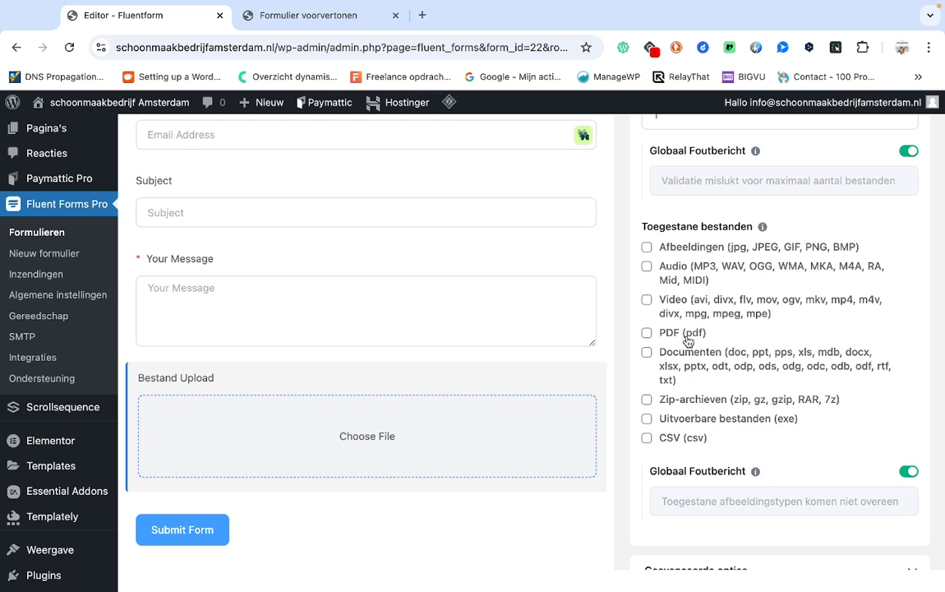
pyautogui.scroll(2, 684, 345)
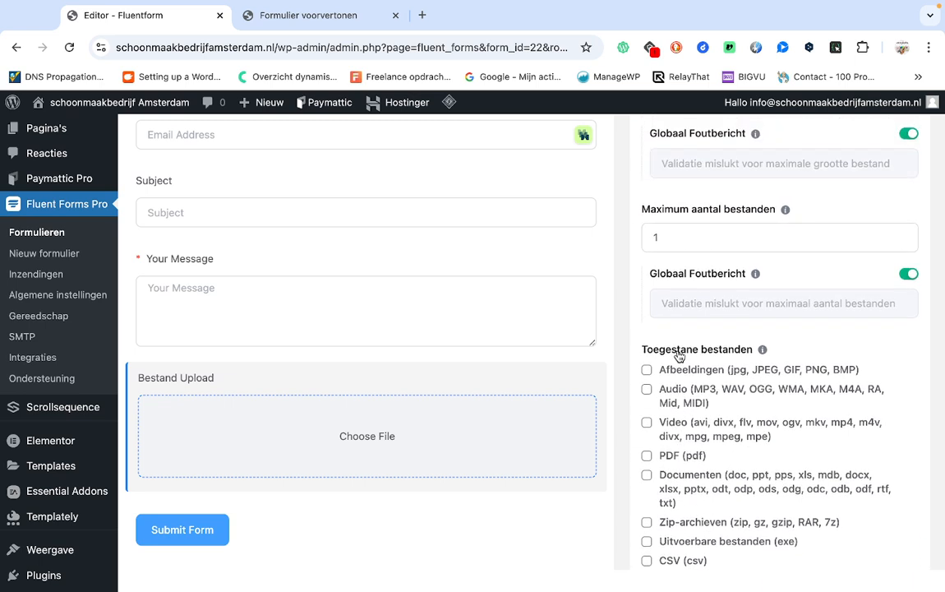
pyautogui.click(692, 243)
pyautogui.scroll(1, 692, 243)
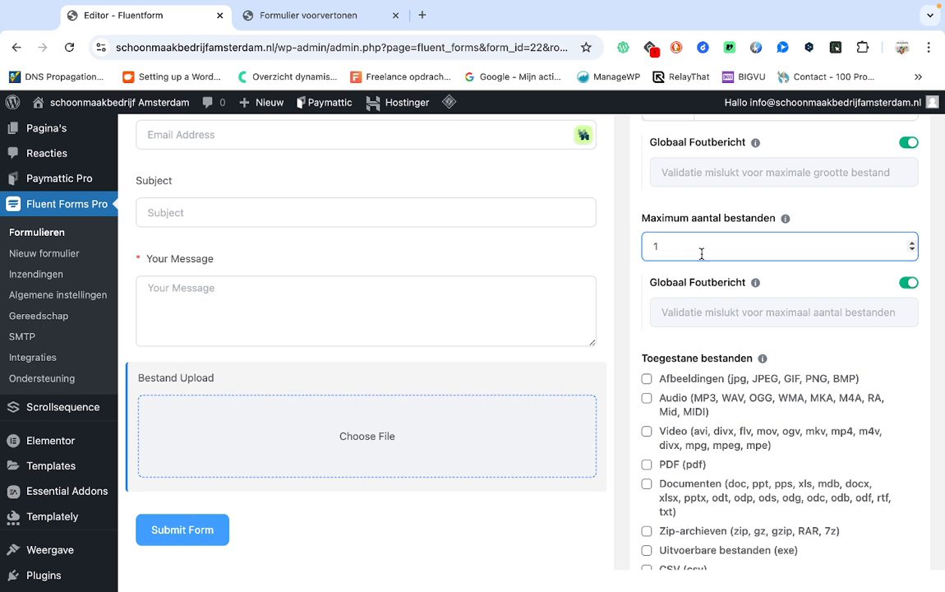
pyautogui.scroll(5, 701, 253)
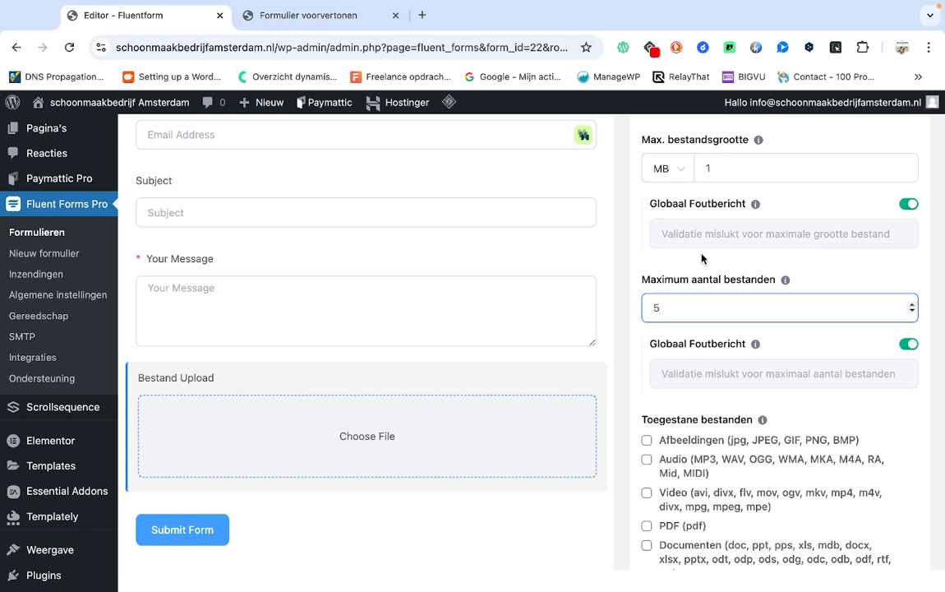
# - Show the unit choices for the Bestand Upload field's Max. bestandsgrootte and save the form
pyautogui.scroll(2, 697, 258)
pyautogui.scroll(1, 693, 257)
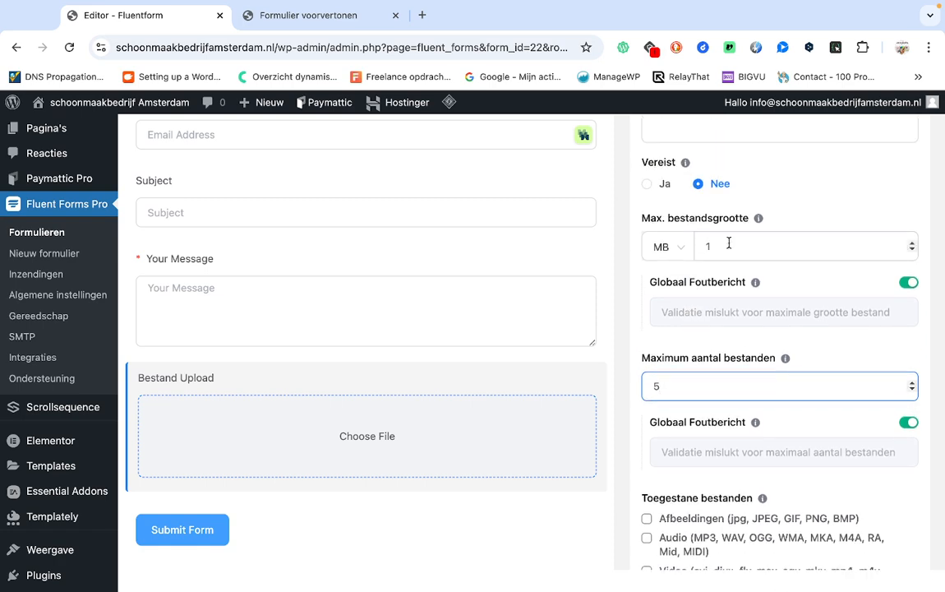
pyautogui.click(679, 251)
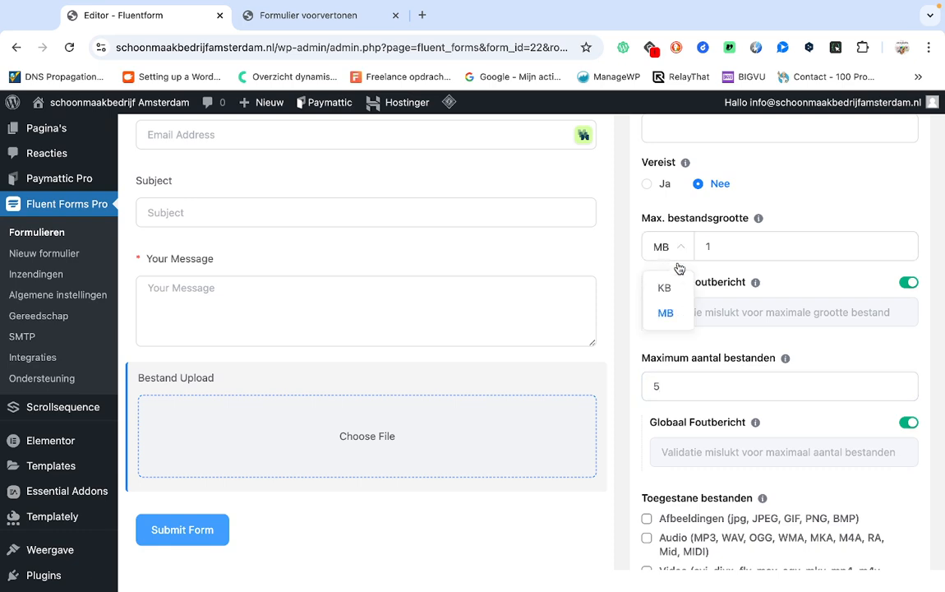
pyautogui.scroll(5, 796, 302)
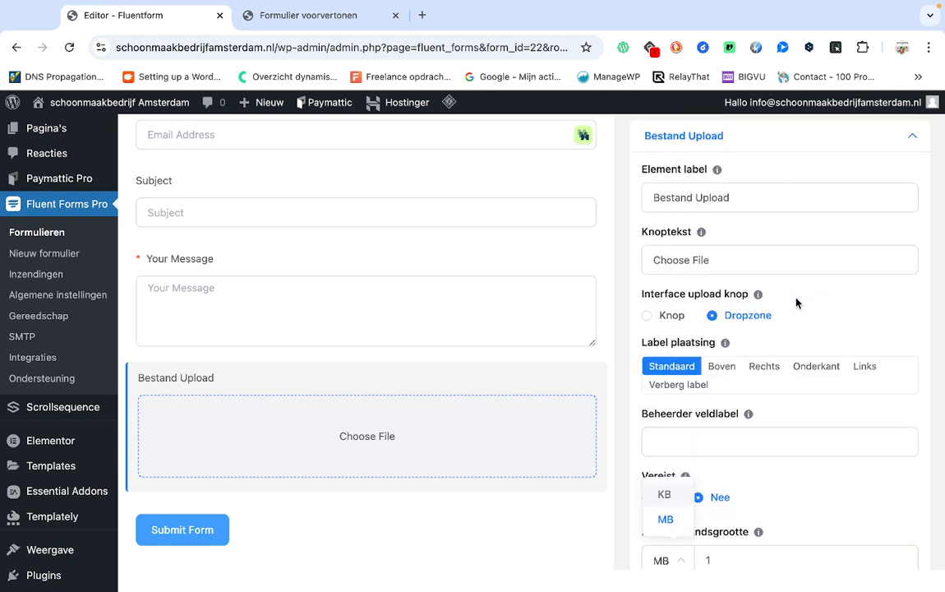
pyautogui.scroll(3, 799, 247)
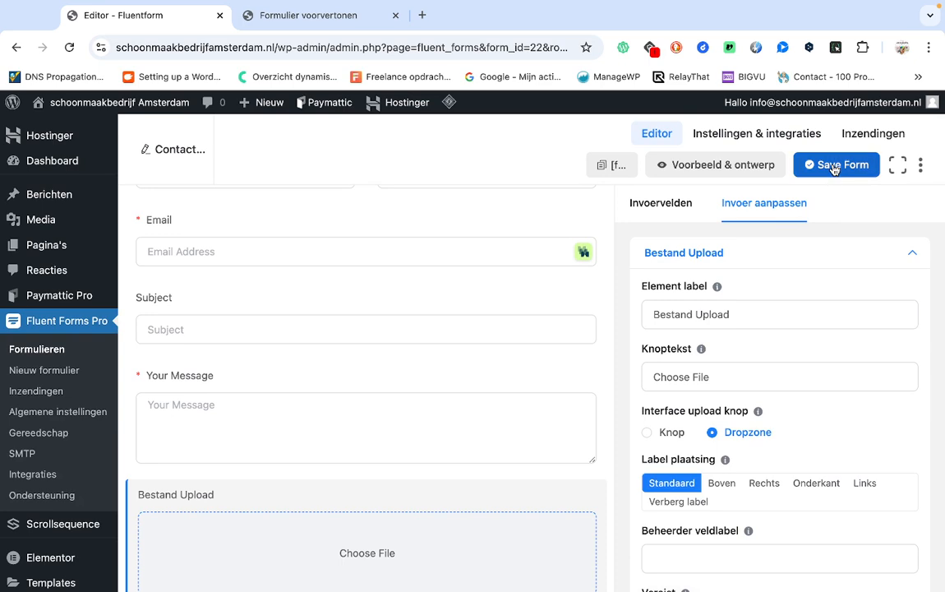
pyautogui.click(826, 166)
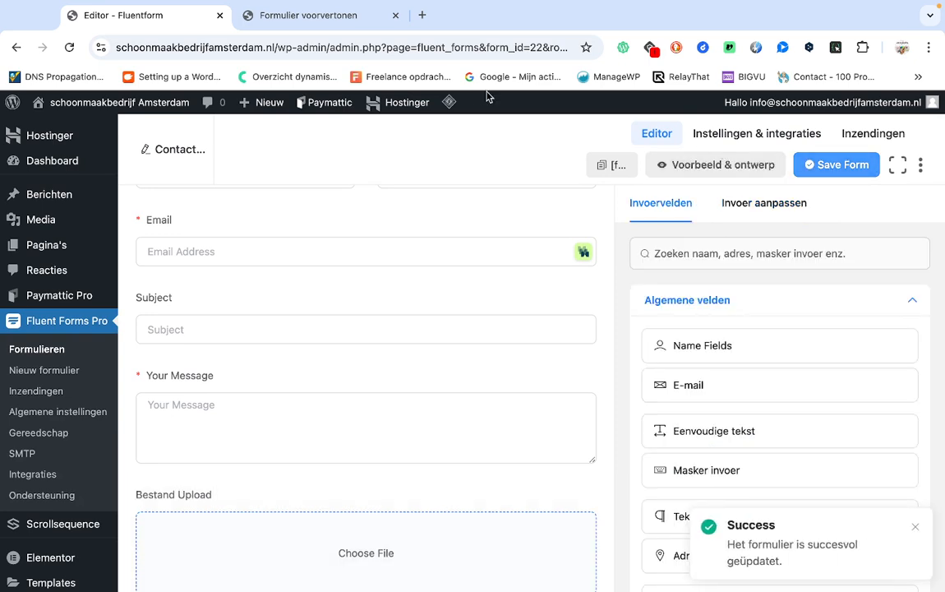
# - Reload the form preview and examine the Bestand Upload field near the end of the form
pyautogui.click(314, 19)
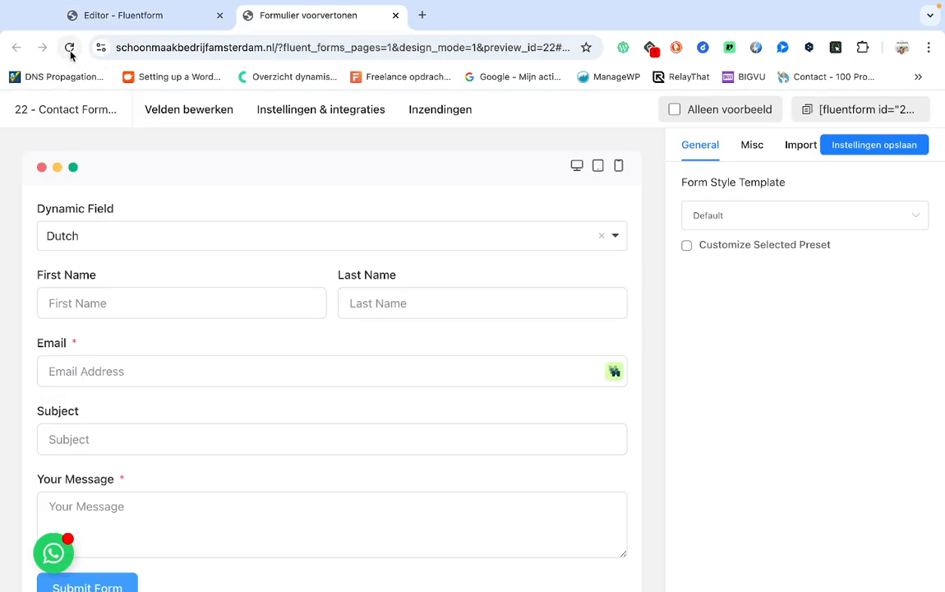
pyautogui.click(70, 49)
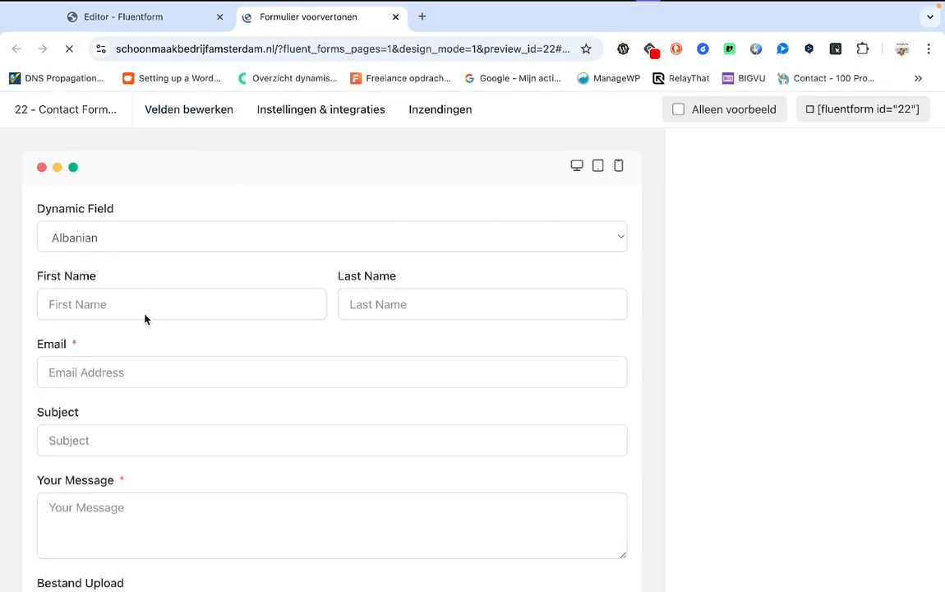
pyautogui.scroll(-5, 144, 319)
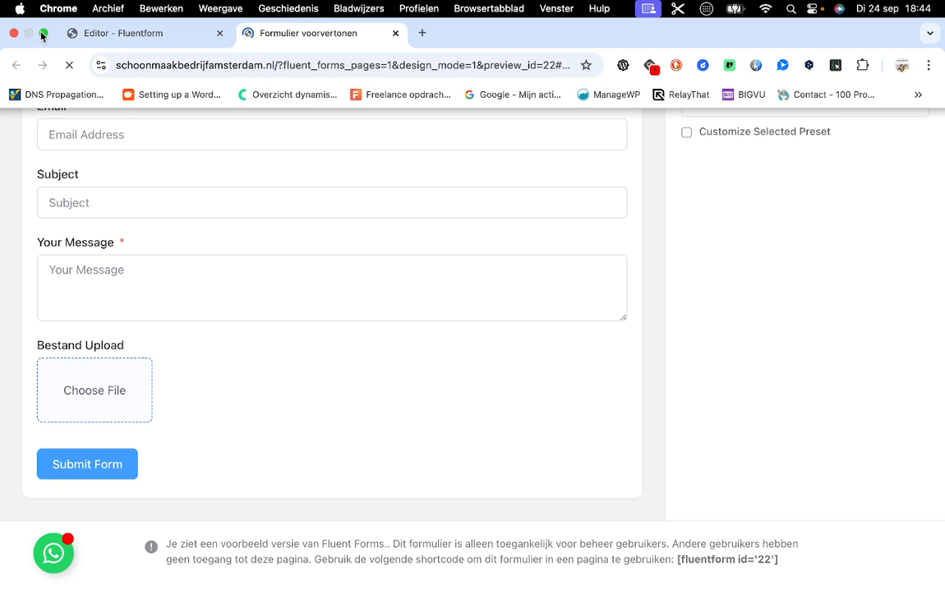
# - Upload Loondeal.nl.png from the desktop through the Bestand Upload dropzone in the preview
pyautogui.click(44, 35)
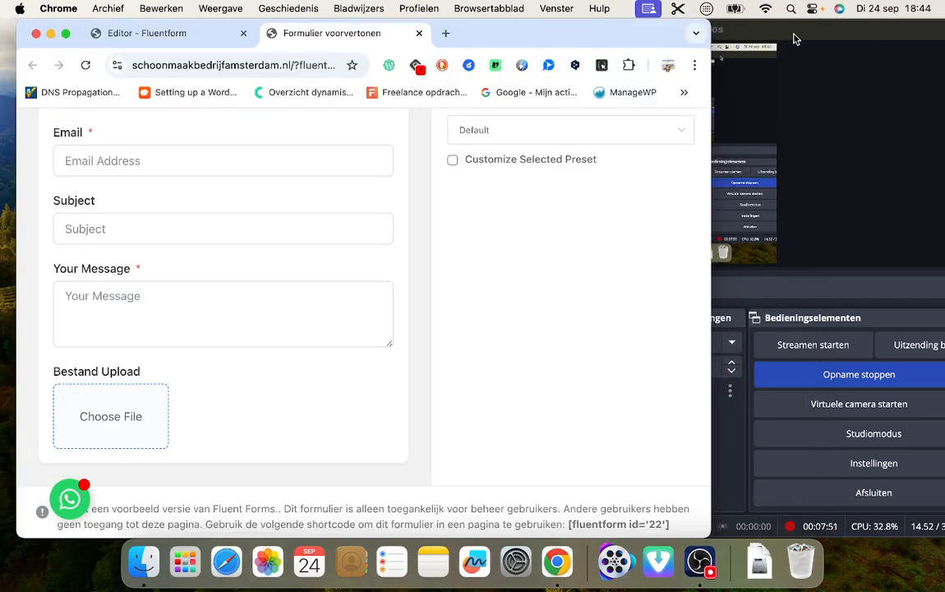
pyautogui.moveTo(794, 39); pyautogui.dragTo(789, 469)
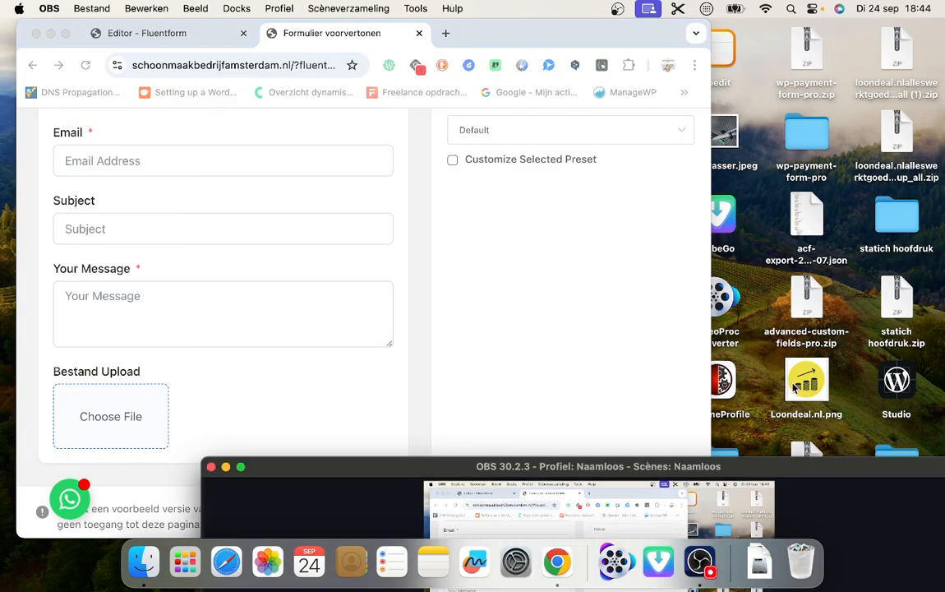
pyautogui.moveTo(794, 387); pyautogui.dragTo(115, 418)
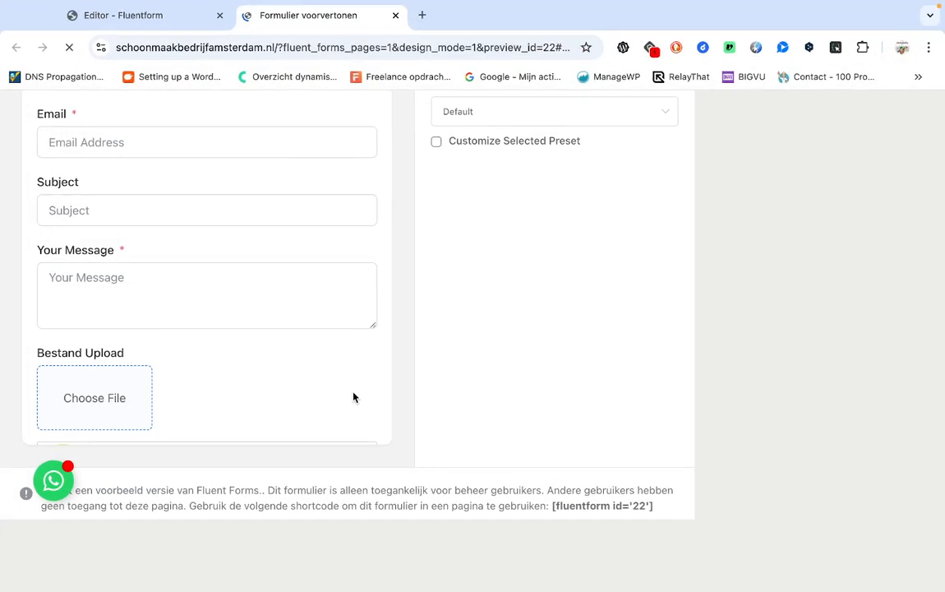
pyautogui.scroll(-2, 458, 450)
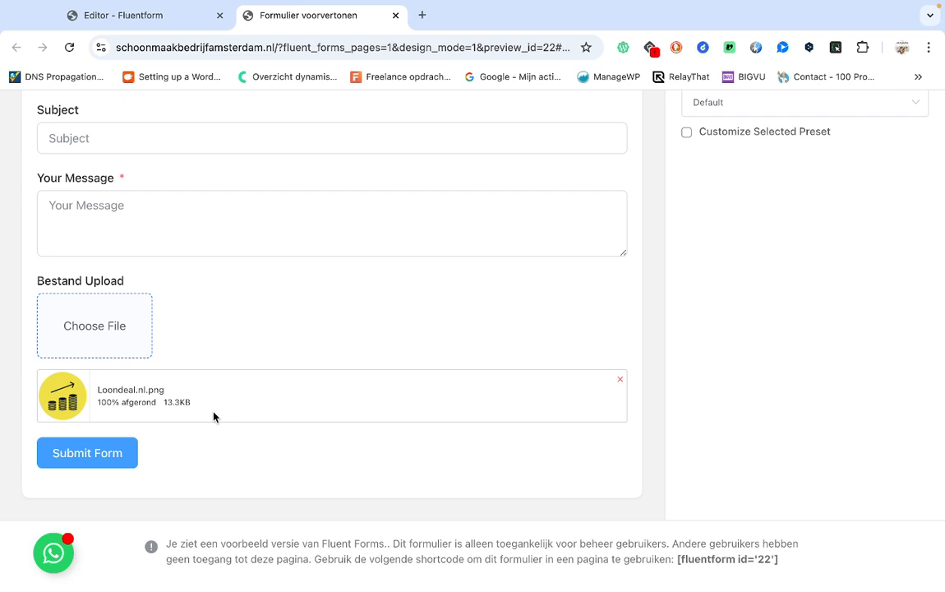
# - Return to the form editor and review the contact form's layout from the Dynamic Field to the Bestand Upload field
pyautogui.click(123, 15)
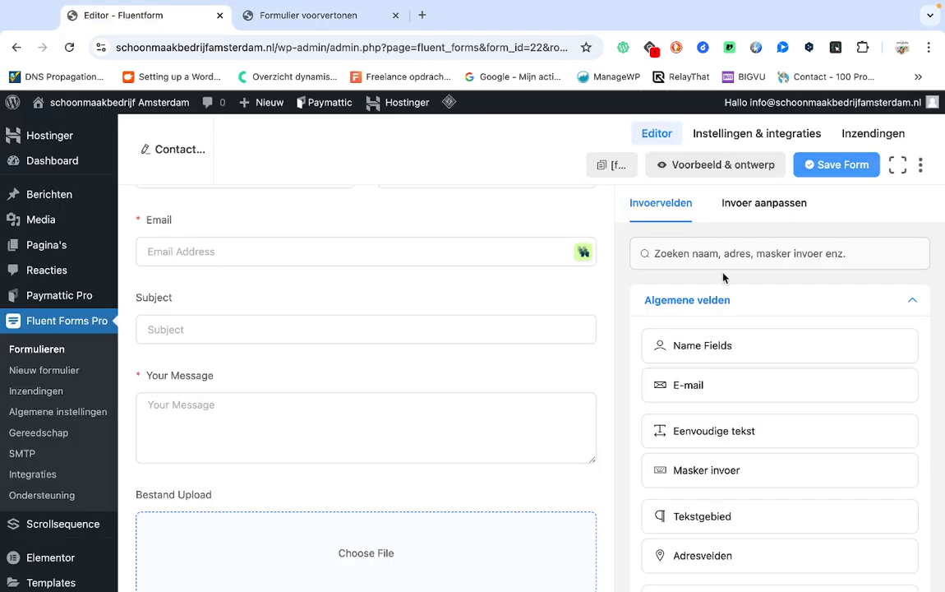
pyautogui.moveTo(439, 417)
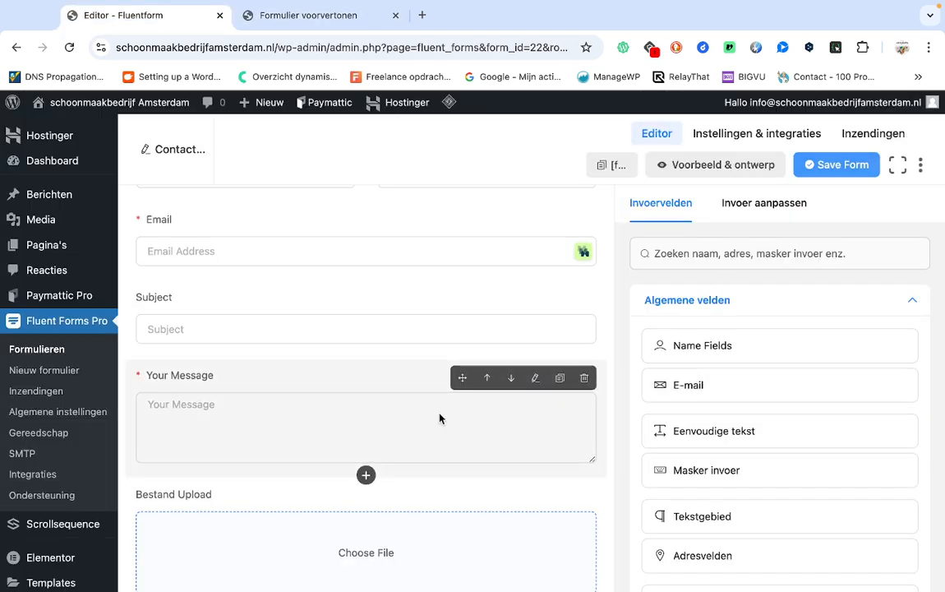
pyautogui.scroll(3, 440, 418)
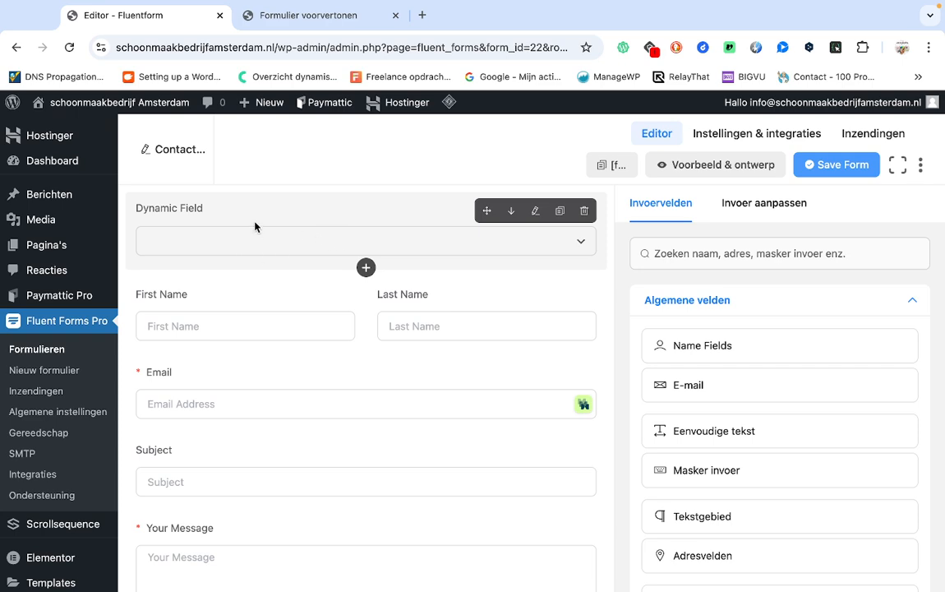
pyautogui.scroll(-2, 66, 435)
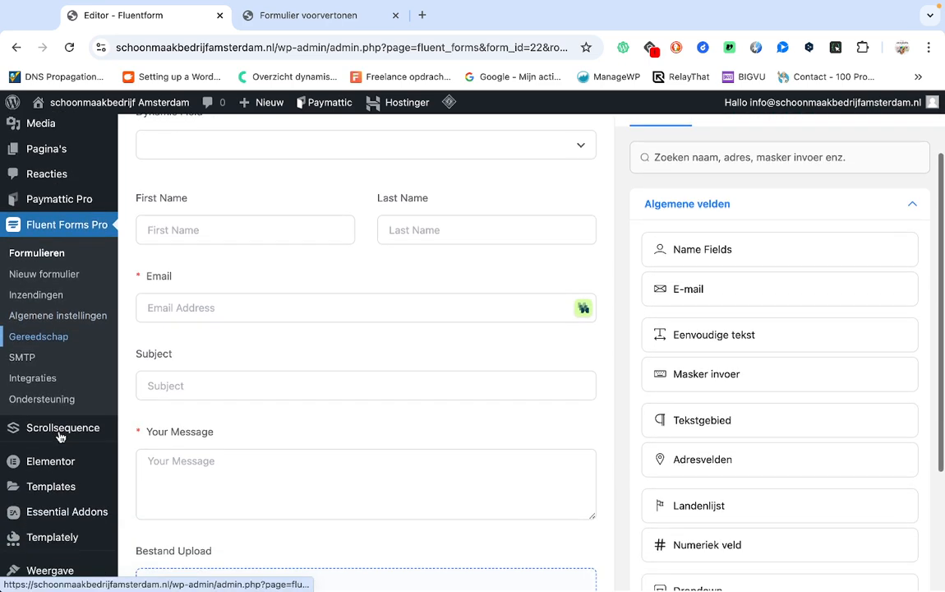
pyautogui.scroll(2, 59, 436)
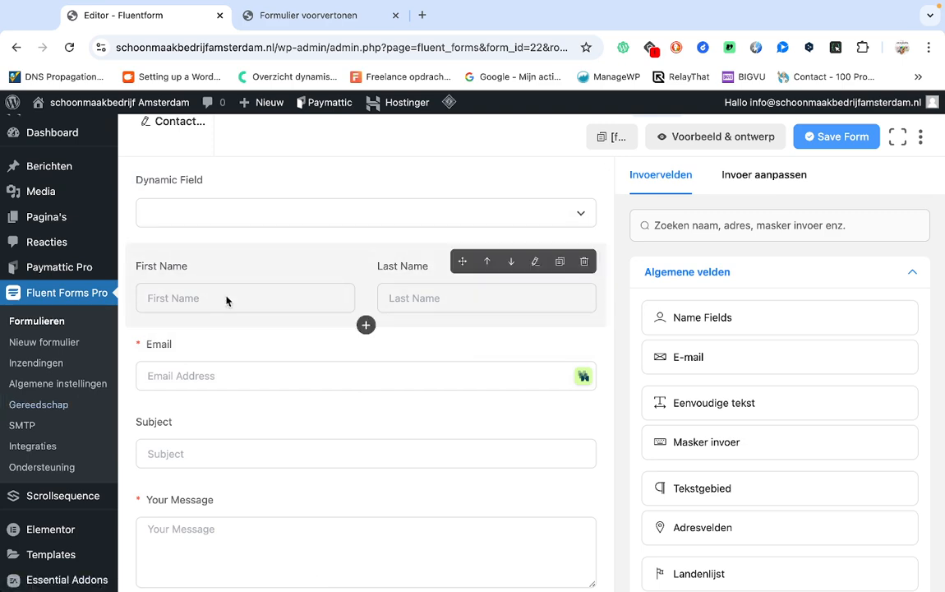
pyautogui.scroll(-1, 46, 503)
pyautogui.scroll(-4, 46, 505)
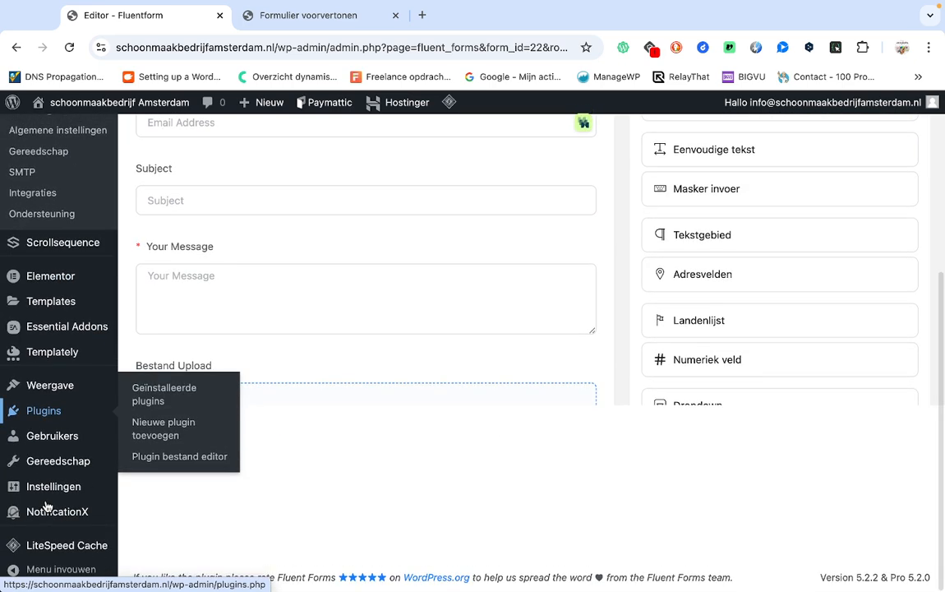
pyautogui.moveTo(49, 290)
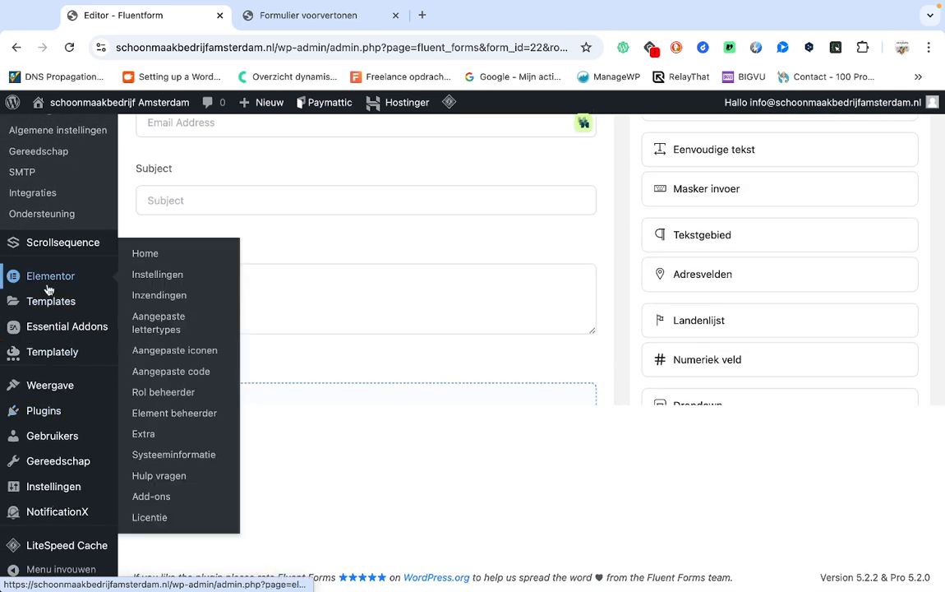
pyautogui.scroll(5, 32, 290)
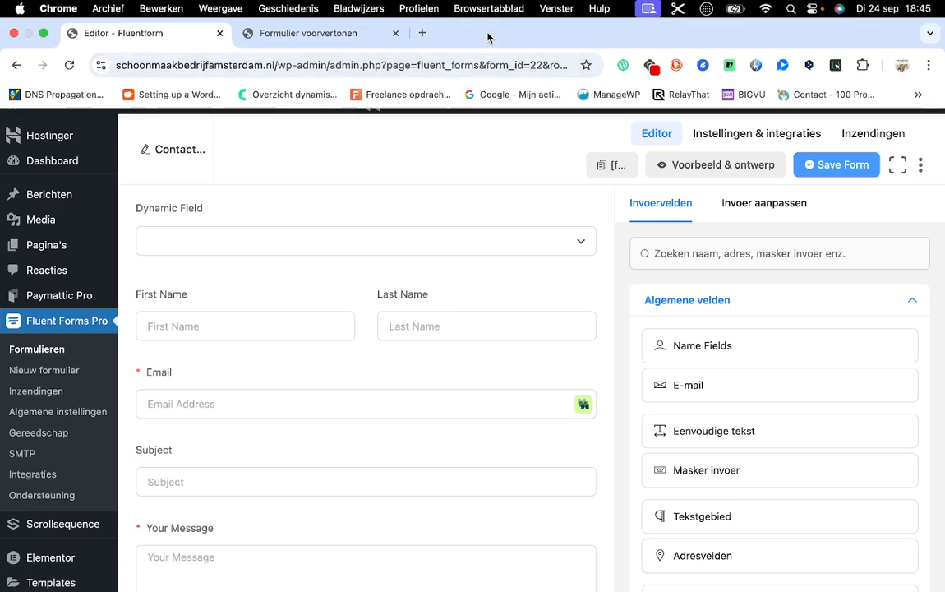
pyautogui.moveTo(390, 271)
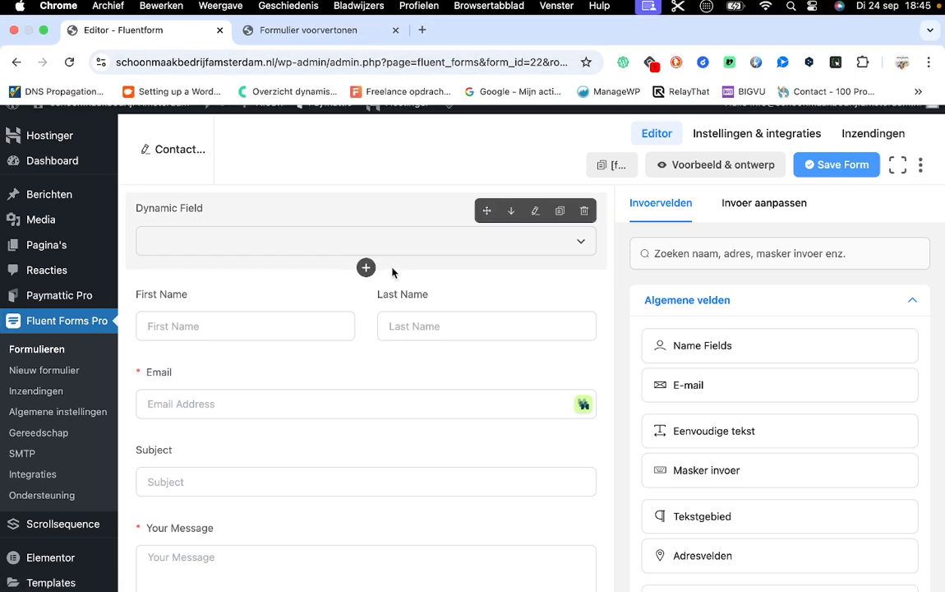